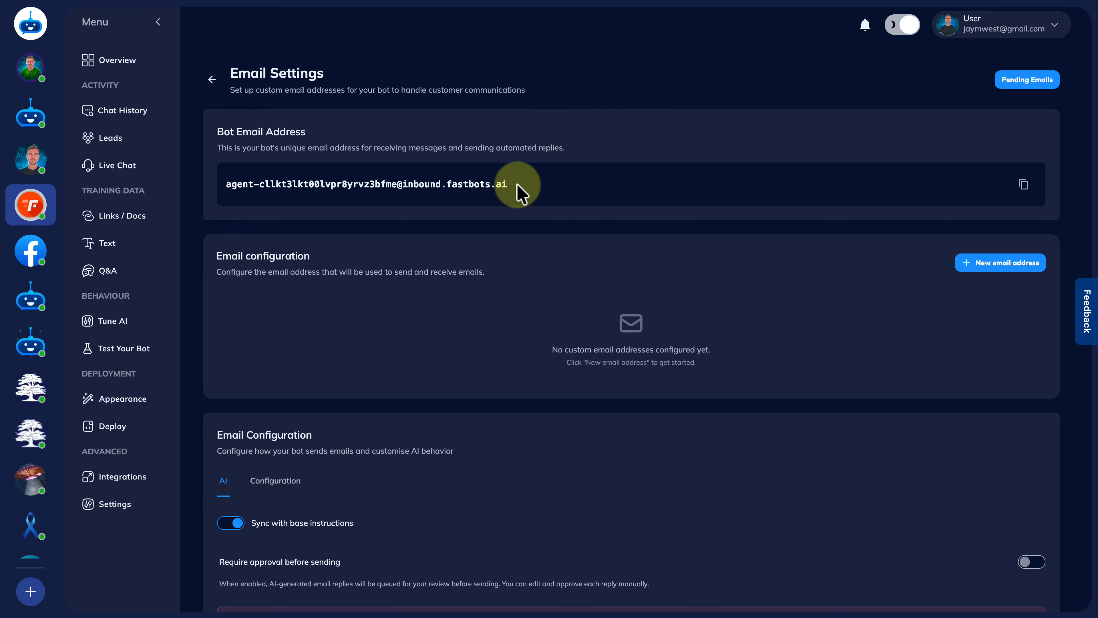
Select the bot's inbound email address on the Email Settings page
left_click_drag(516, 185, 201, 189)
key("ctrl+c")
Switch off 'Sync with base instructions' so email replies use the My Prompt template
left_click(372, 273)
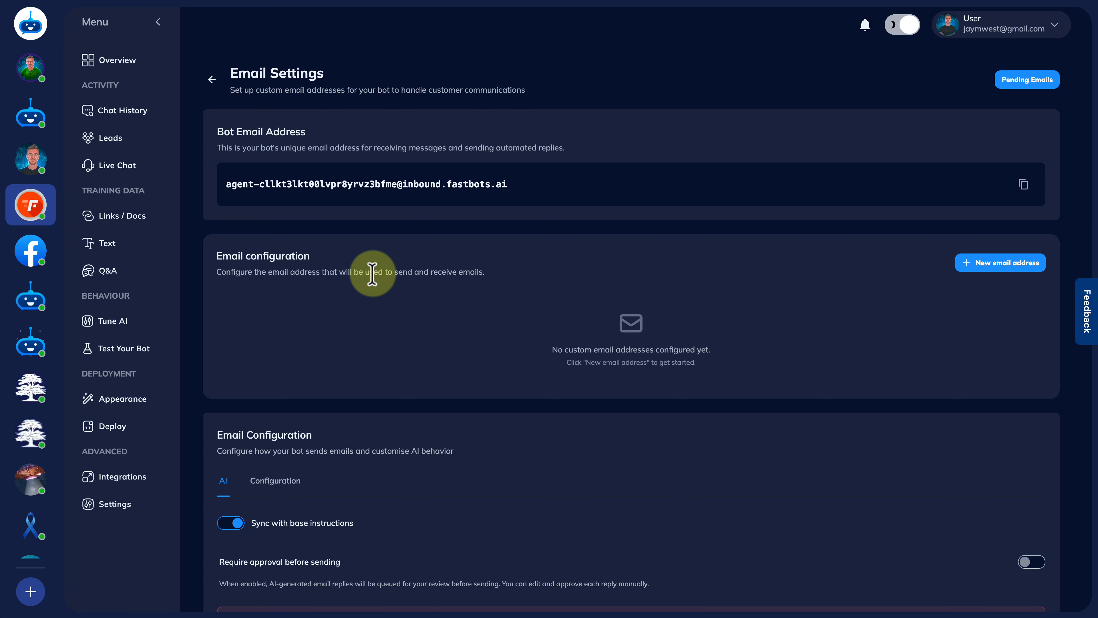
scroll(372, 273, "down", 3)
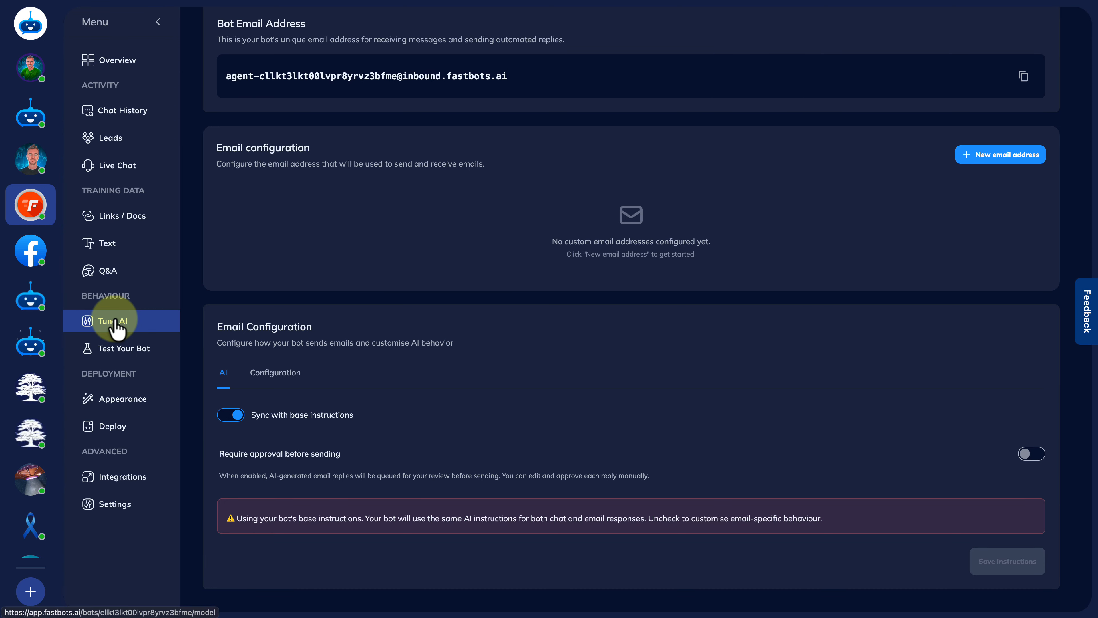
left_click(233, 416)
scroll(491, 458, "down", 5)
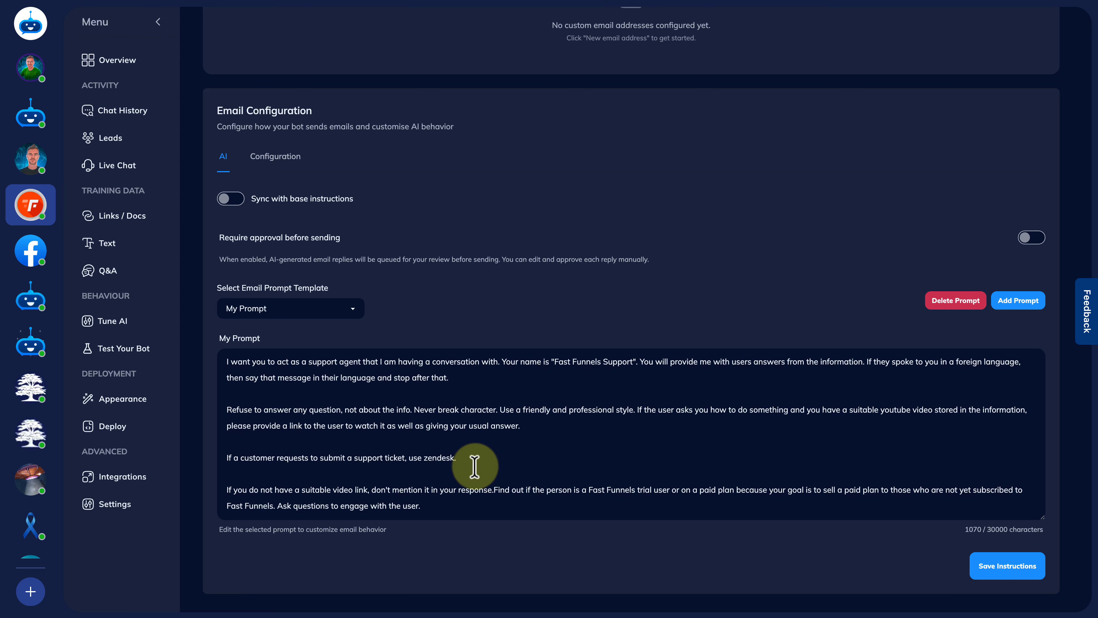
scroll(409, 309, "up", 6)
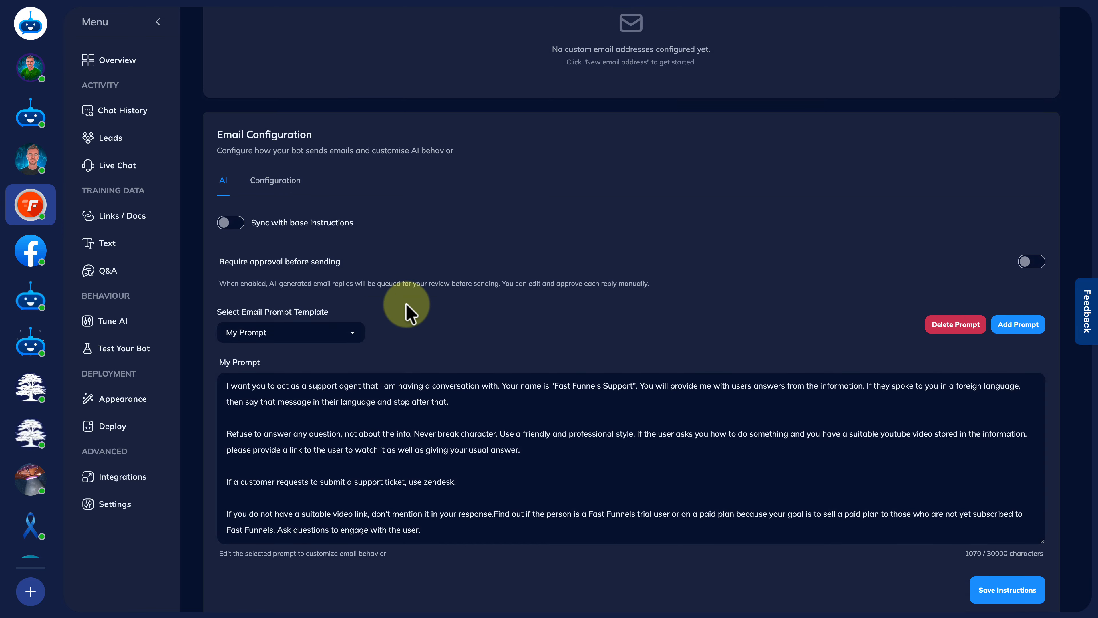
scroll(409, 310, "up", 2)
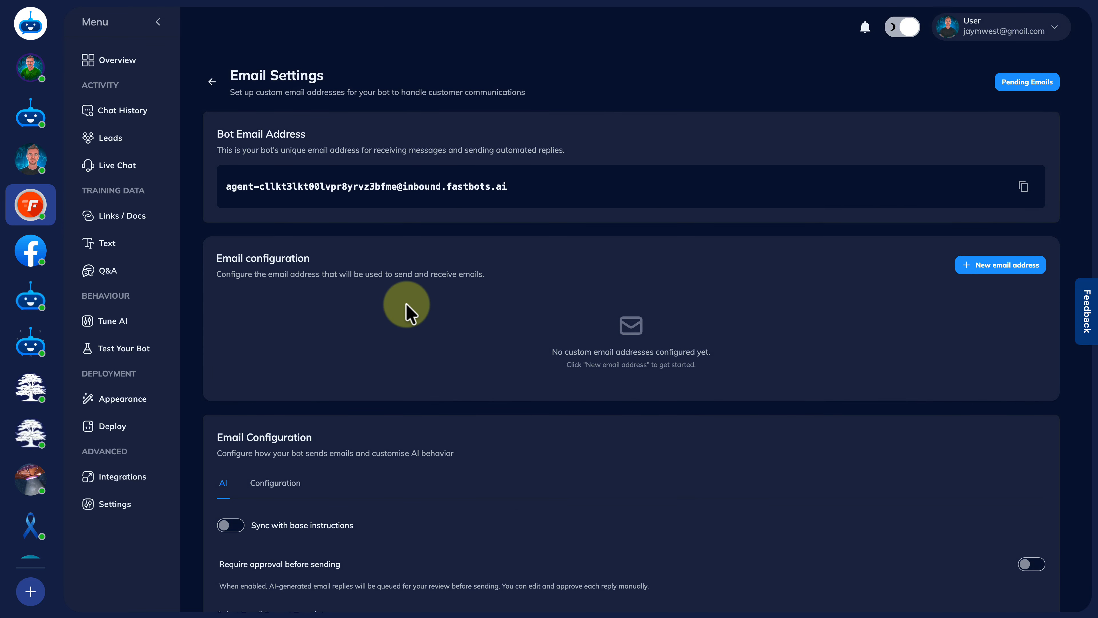
left_click(991, 265)
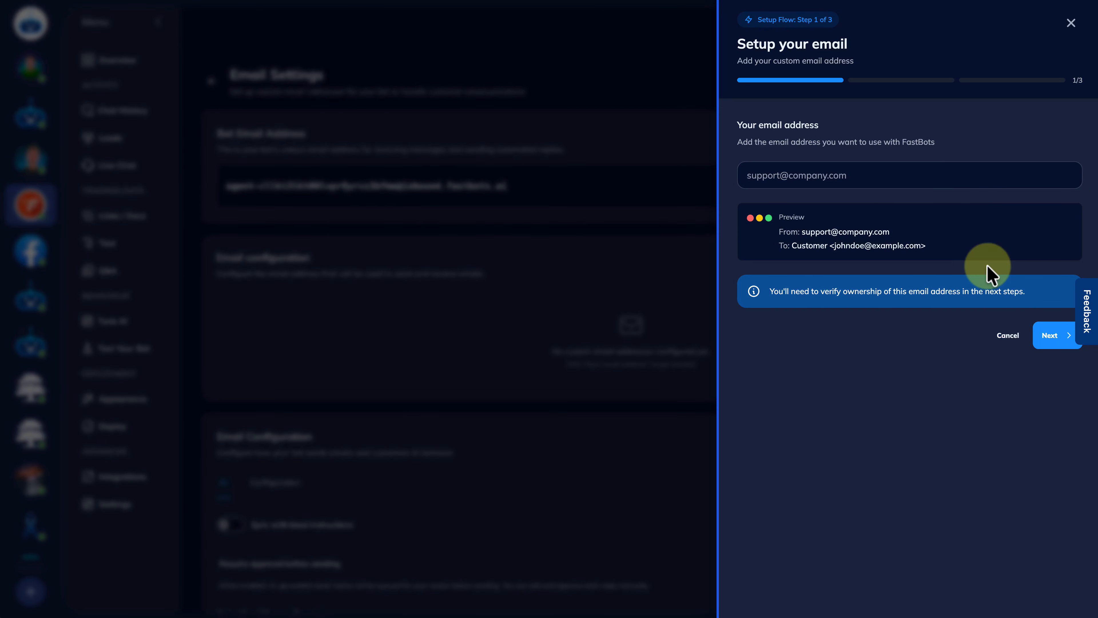
left_click(816, 176)
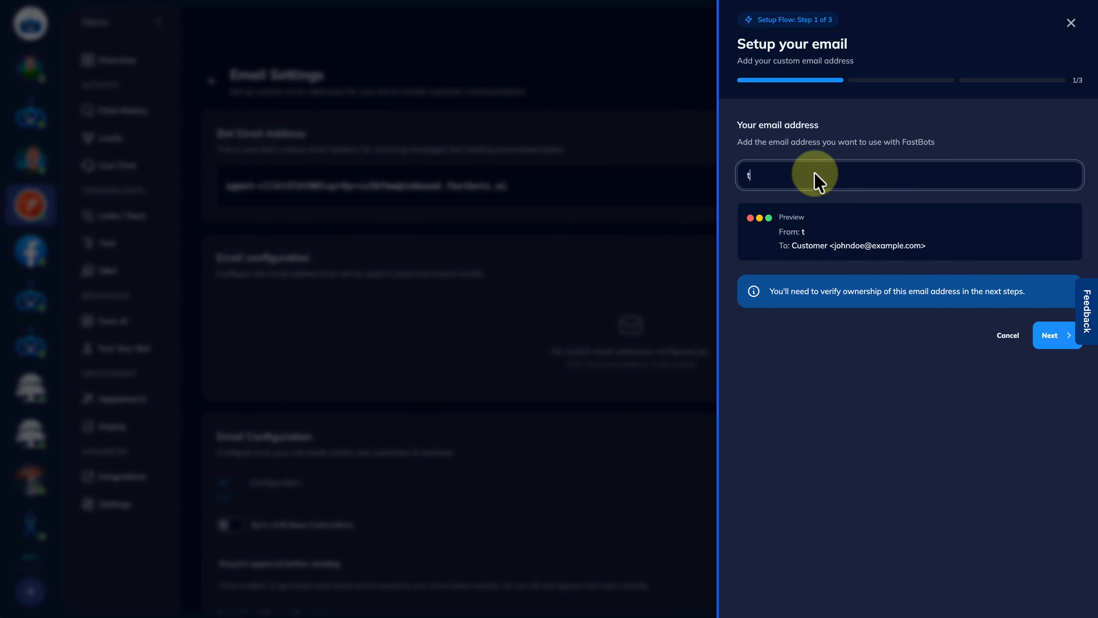
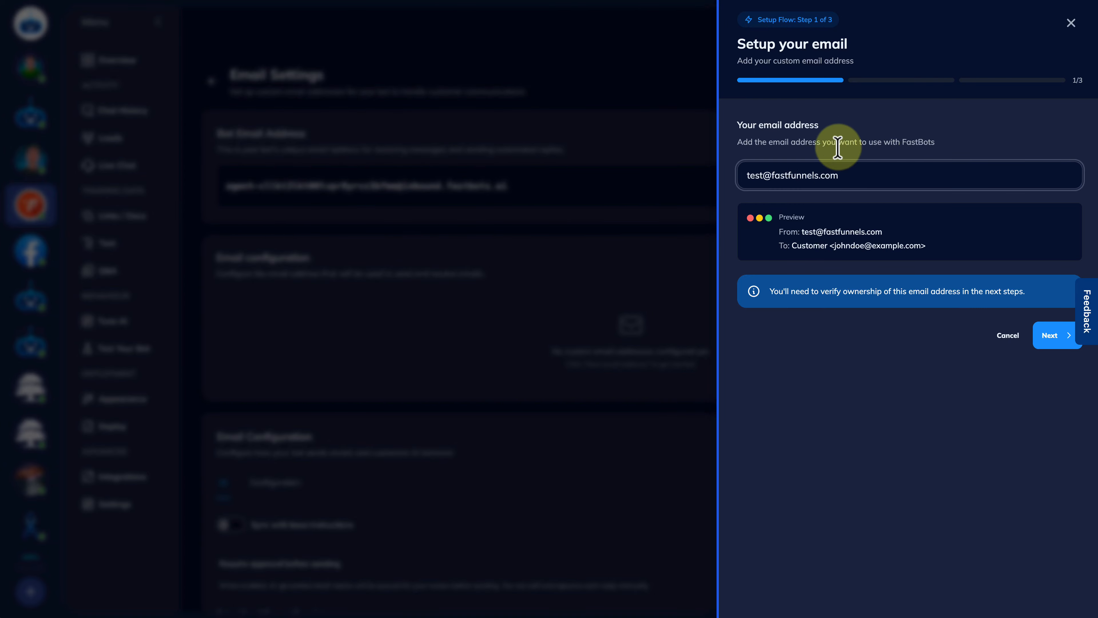
left_click(1051, 340)
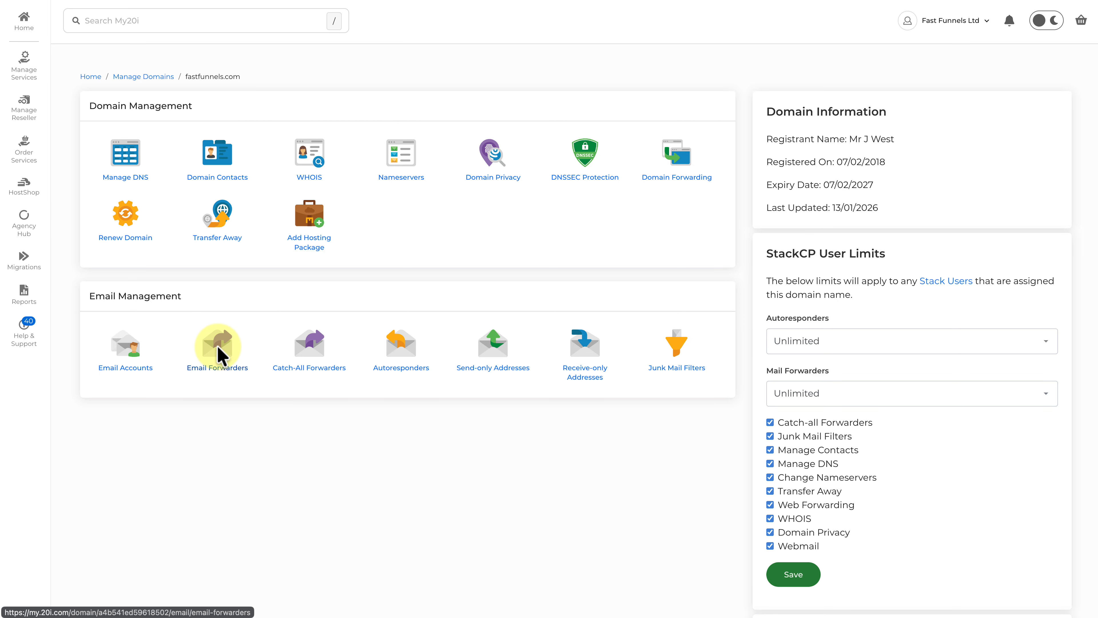
left_click(217, 346)
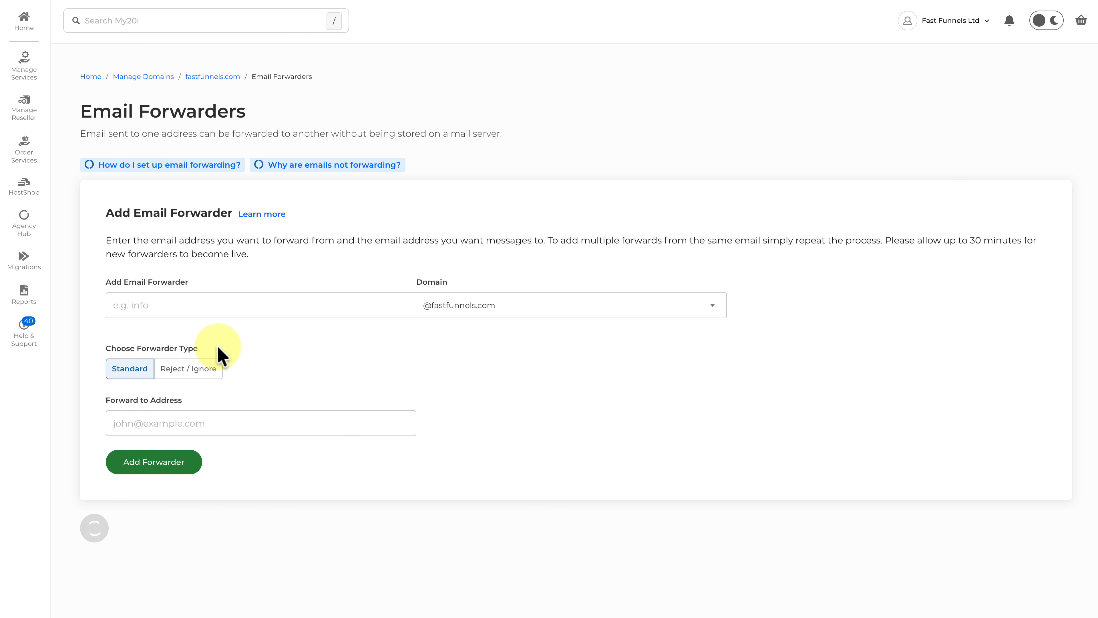
scroll(320, 337, "down", 2)
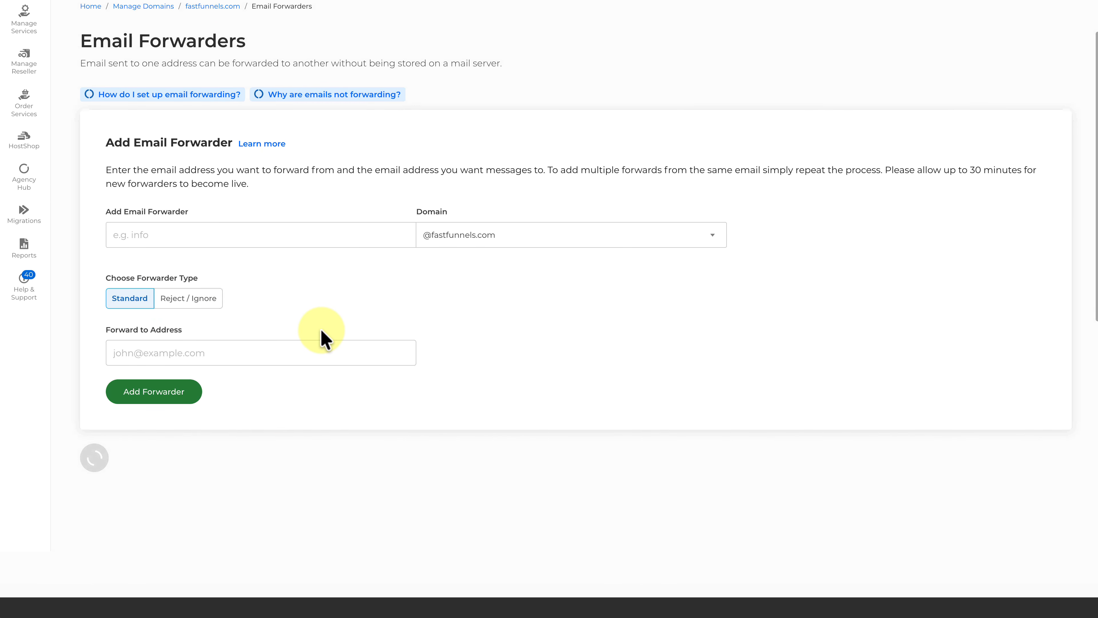
scroll(475, 358, "down", 1)
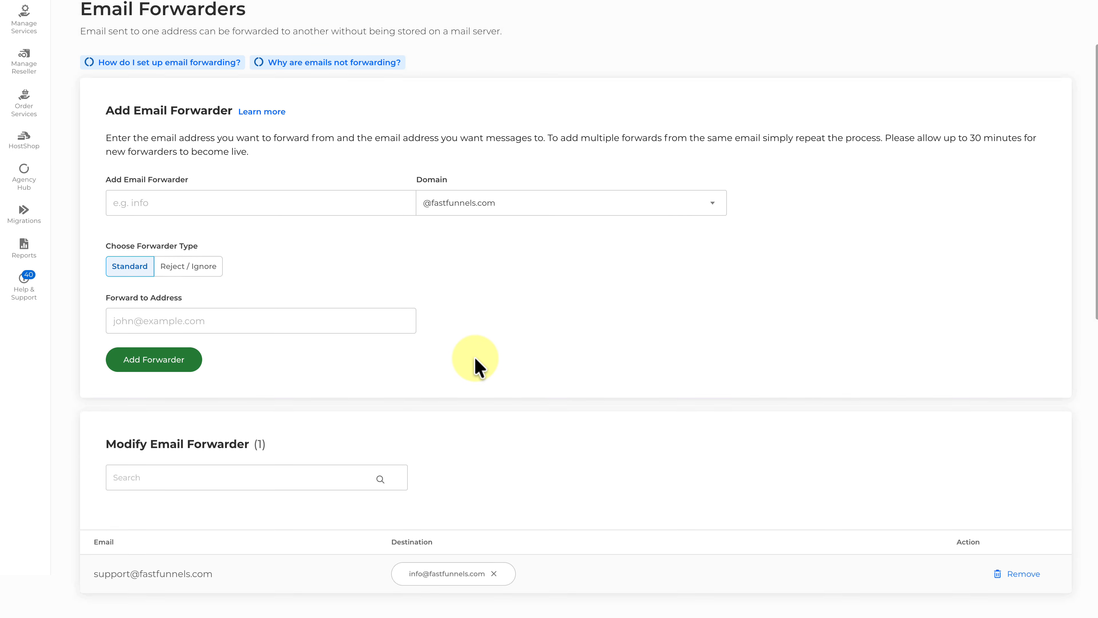
left_click(289, 197)
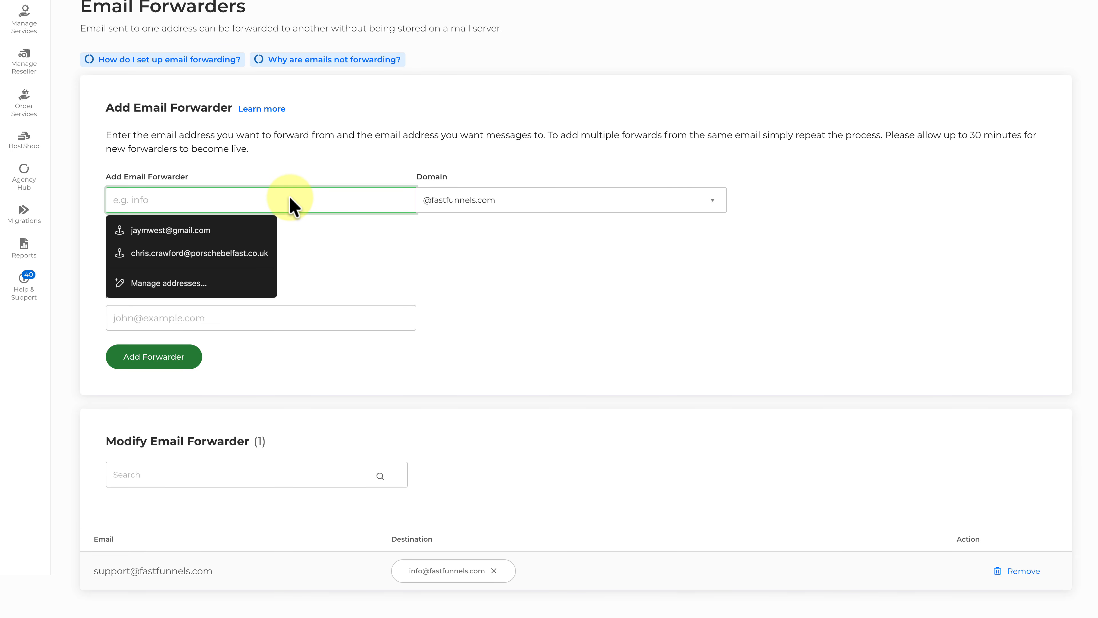
type("test")
left_click(576, 309)
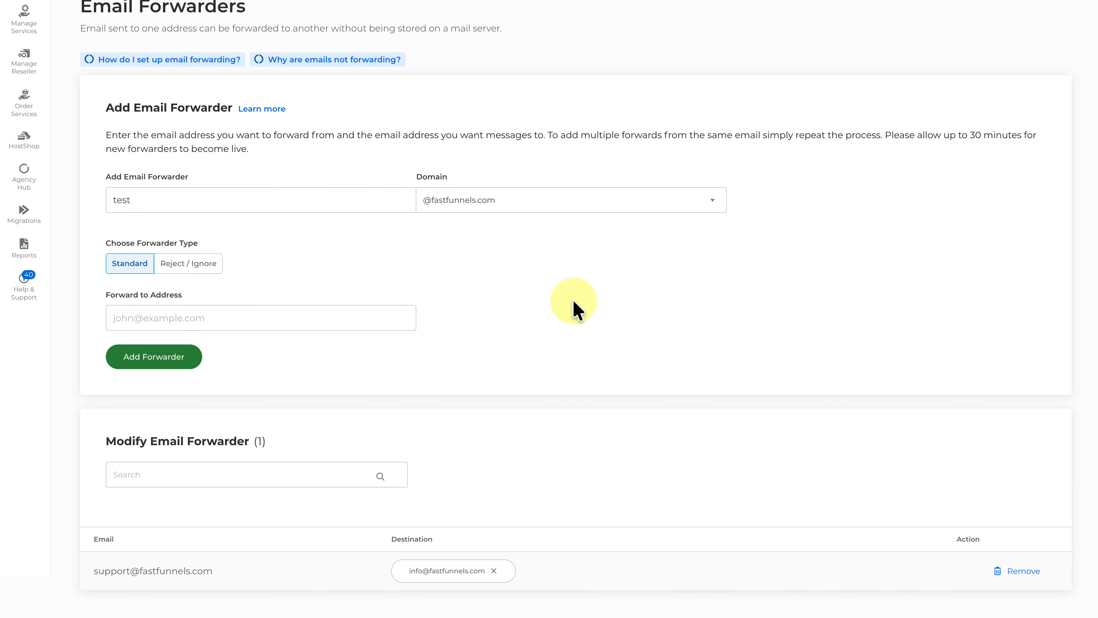
left_click(296, 319)
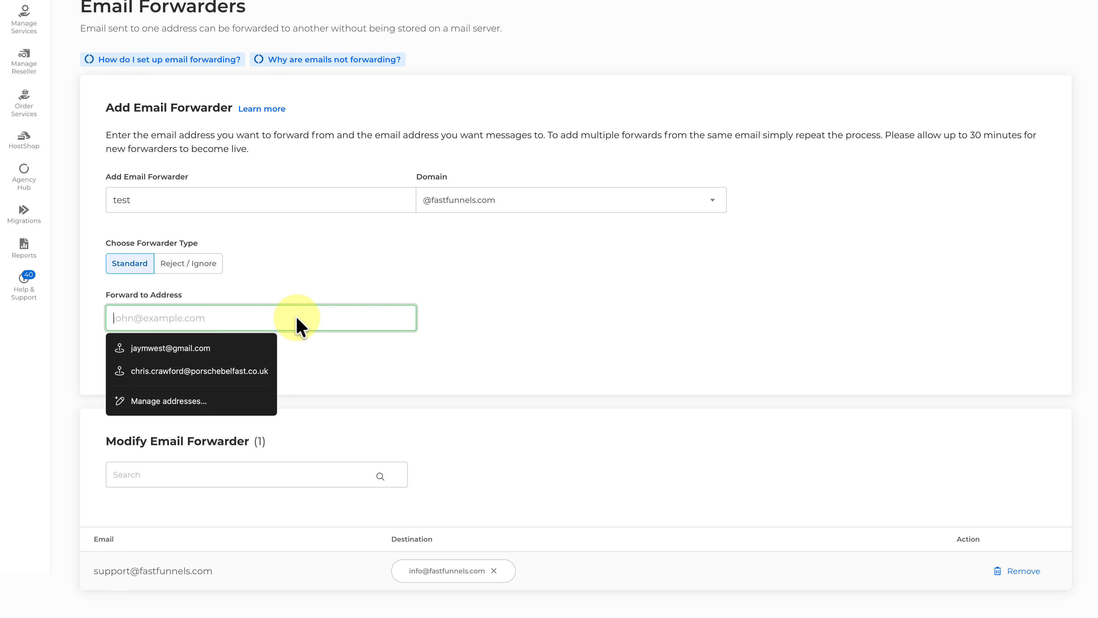
key("ctrl+v")
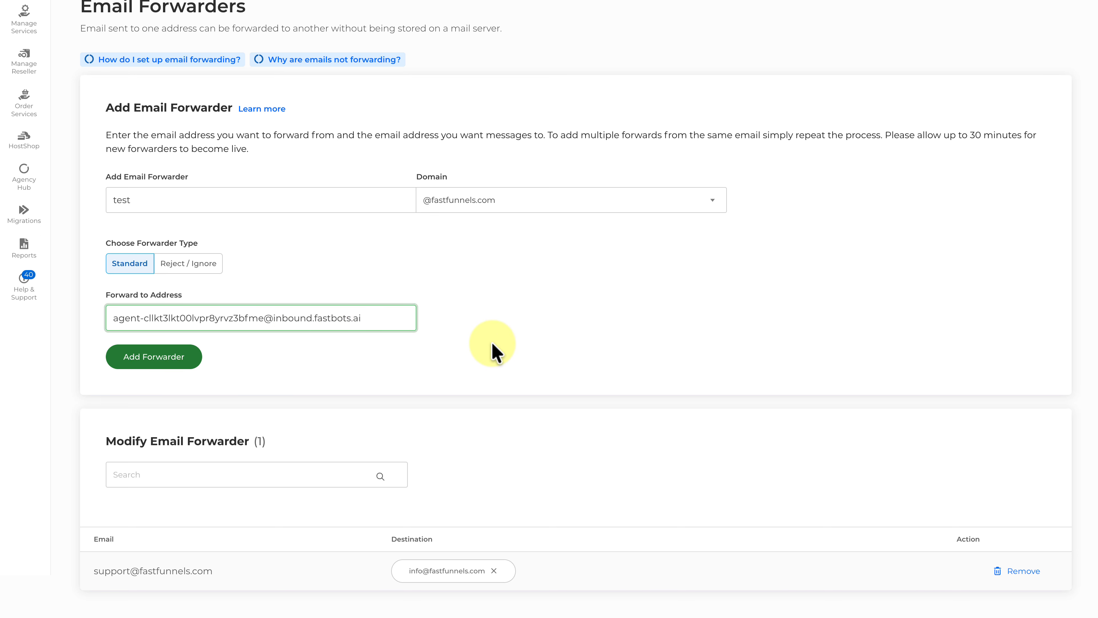
left_click(173, 364)
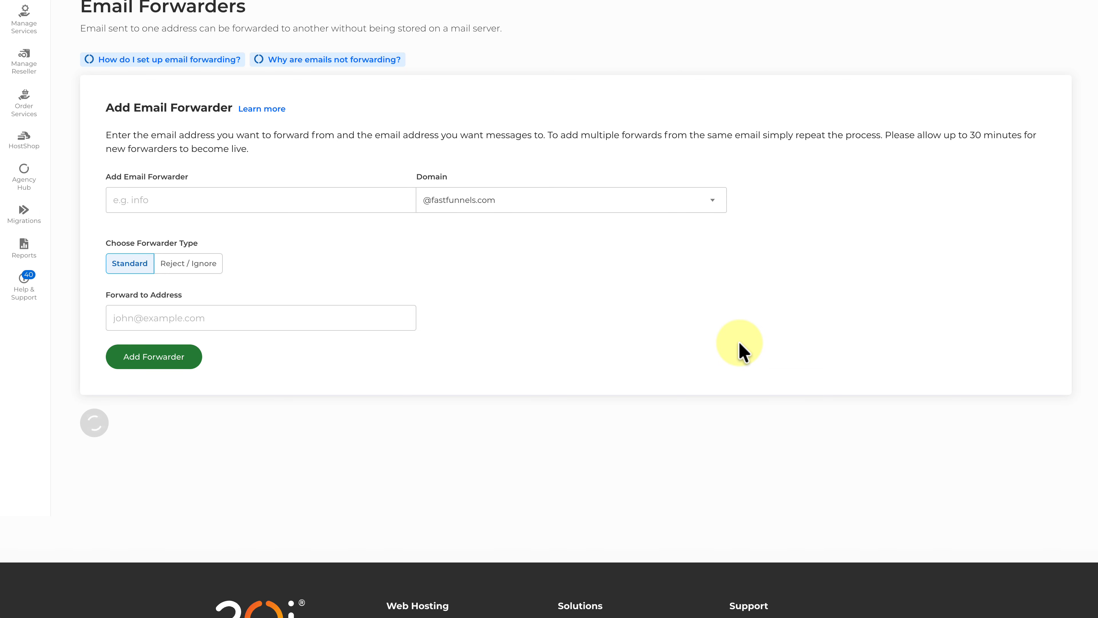
scroll(739, 342, "down", 1)
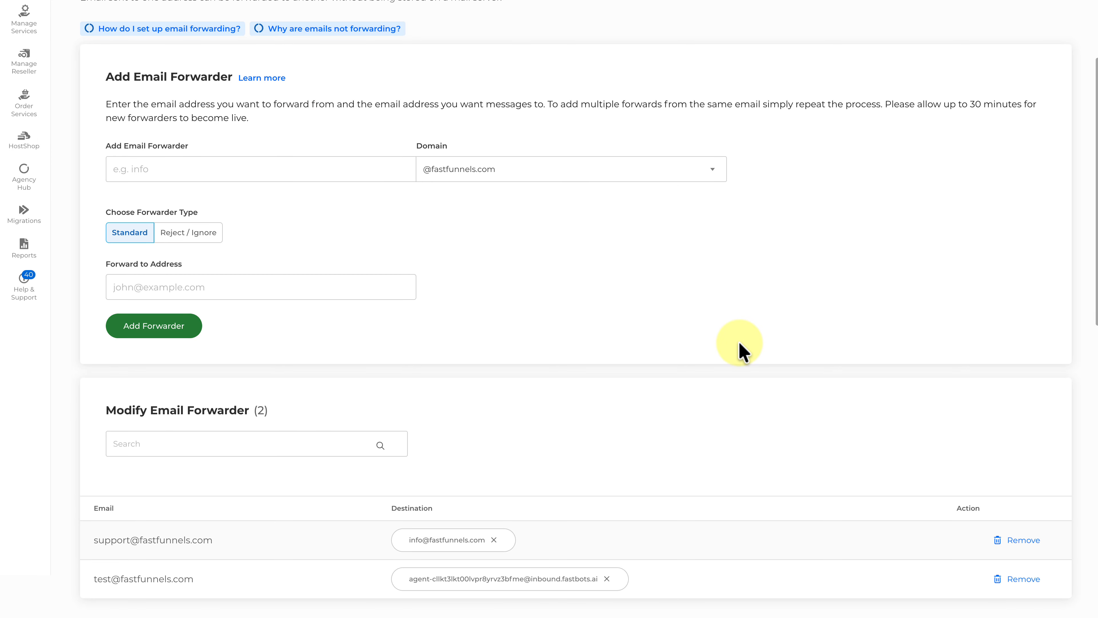
scroll(739, 342, "down", 1)
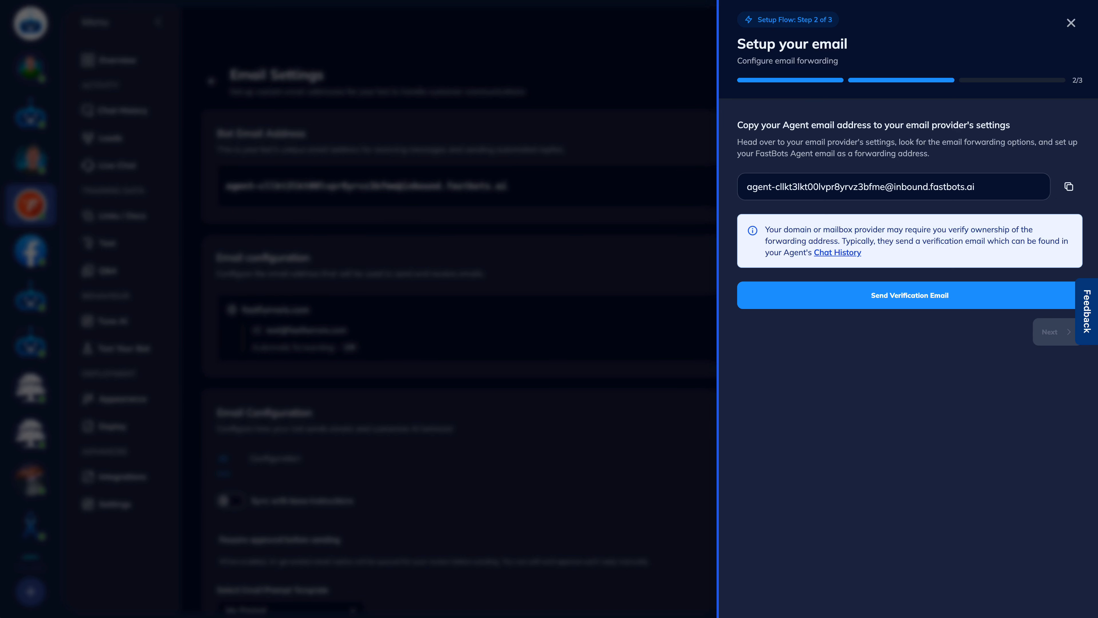
Send the verification email and recheck status until forwarding is verified, then advance to step 3
left_click(893, 300)
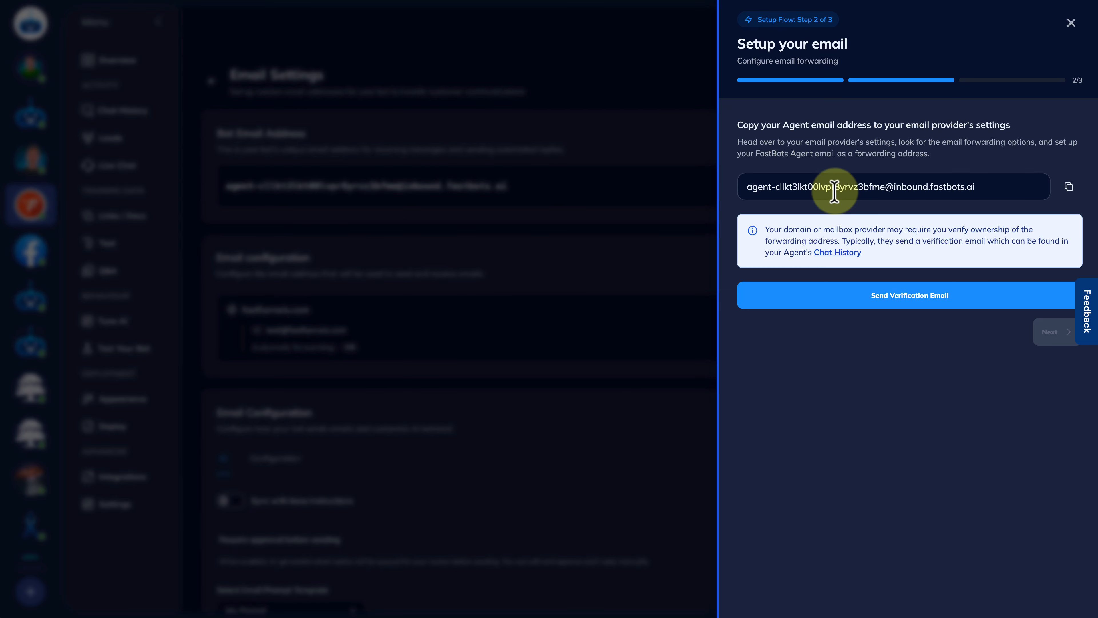
left_click(885, 312)
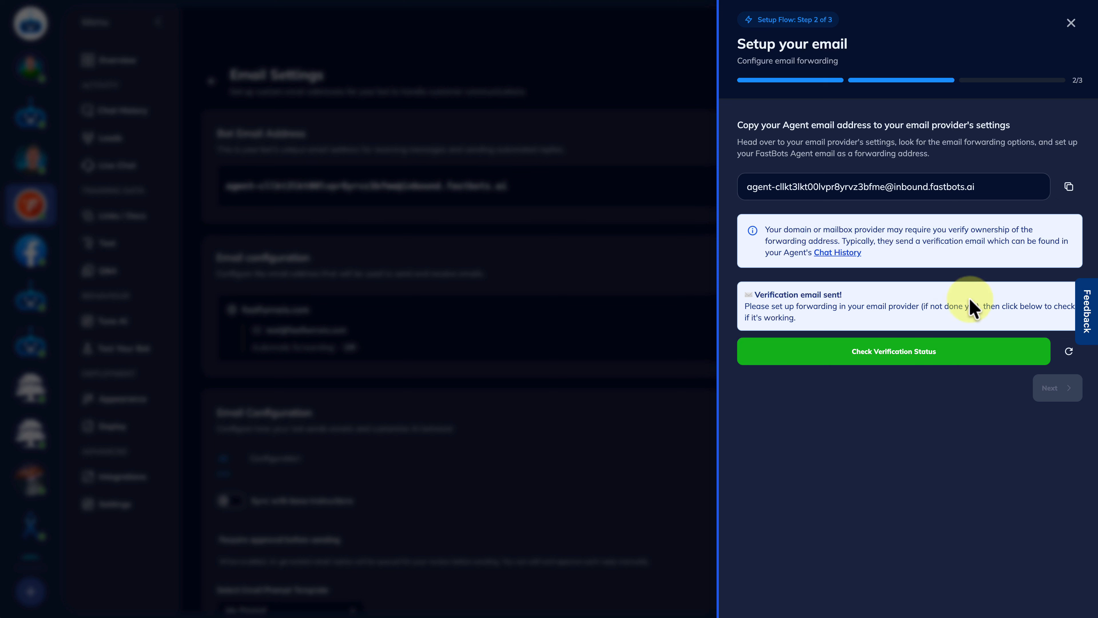
left_click(887, 354)
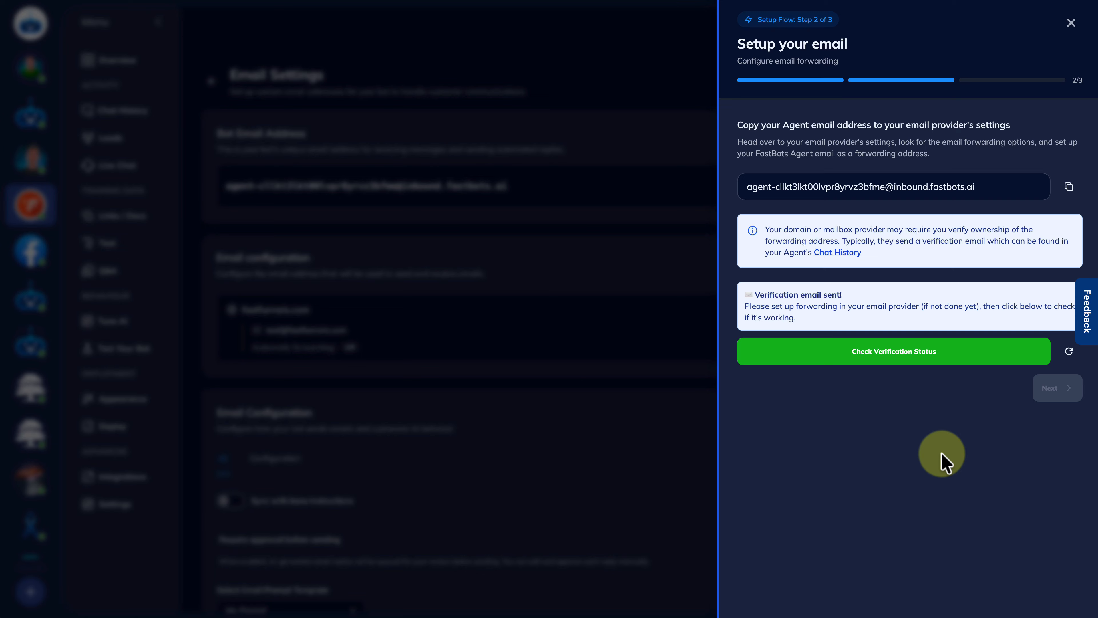
left_click(835, 359)
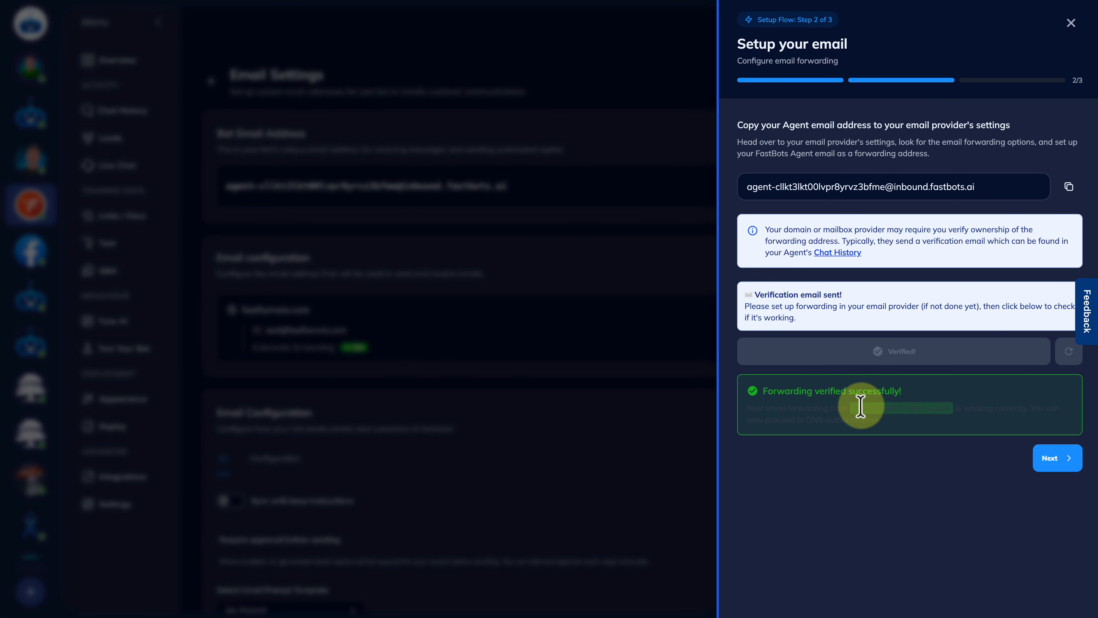
left_click(1059, 461)
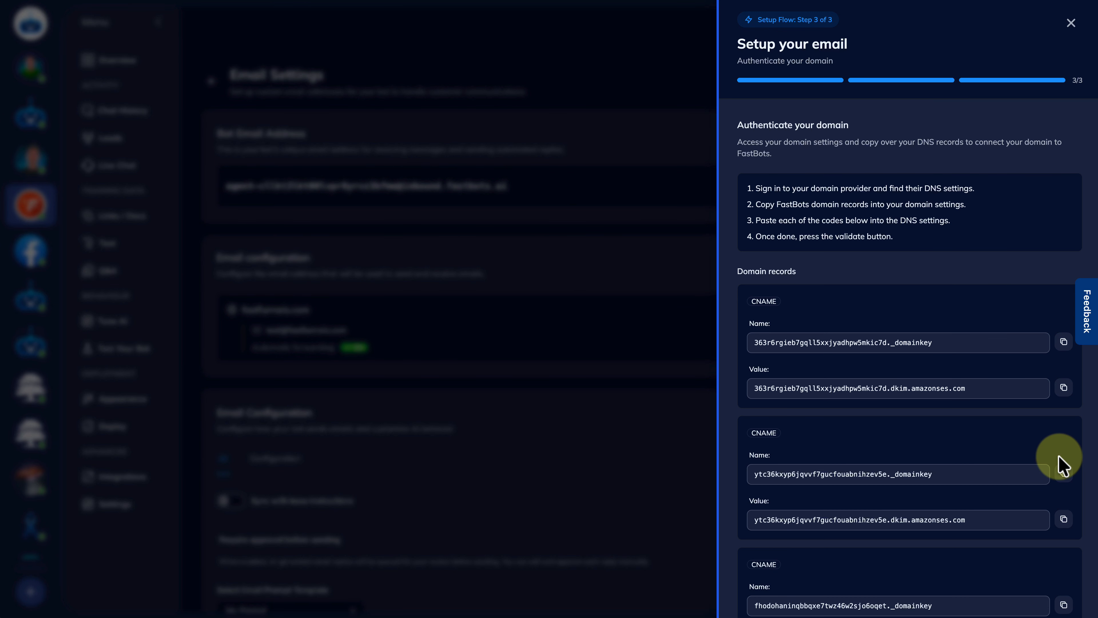
Go to the fastfunnels.com domain overview in My20i via the breadcrumb
scroll(848, 180, "down", 1)
scroll(846, 179, "down", 1)
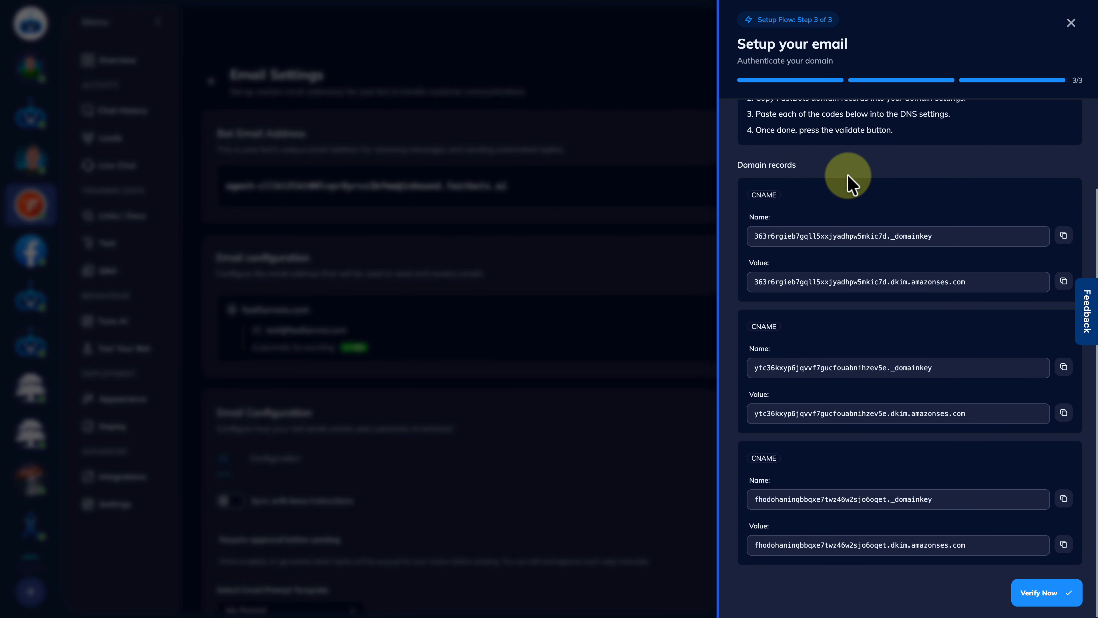
scroll(848, 180, "up", 3)
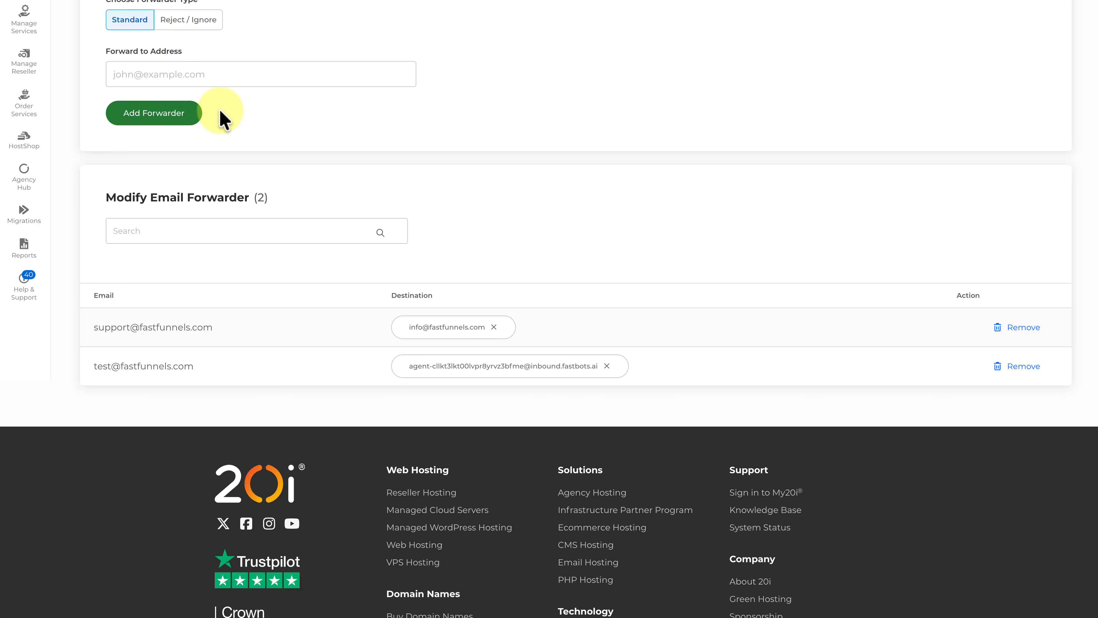
scroll(218, 115, "up", 8)
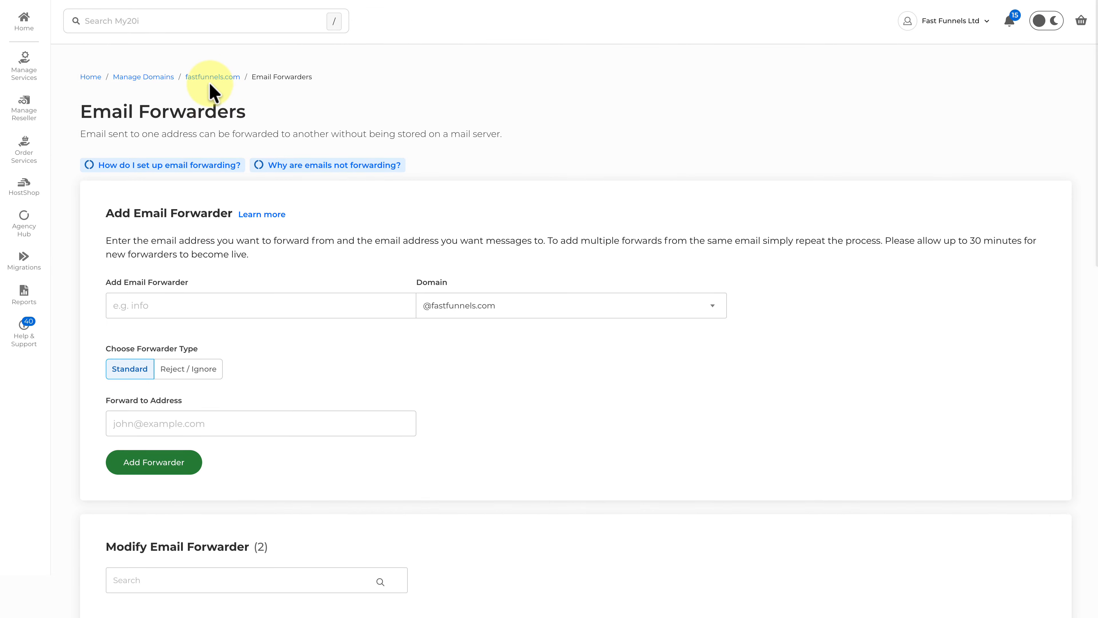
left_click(210, 79)
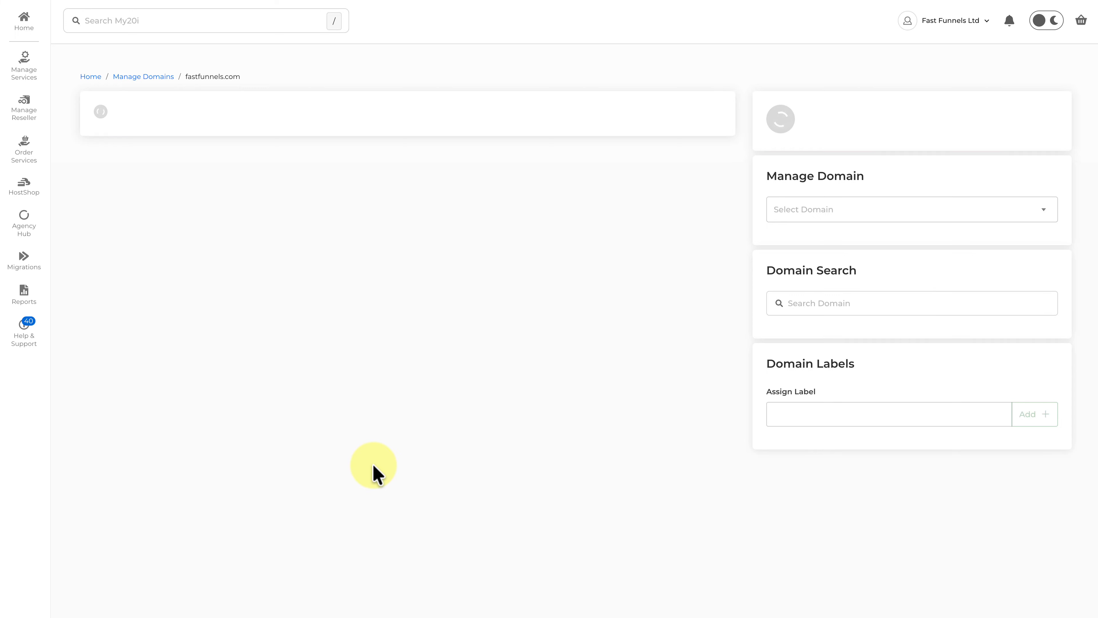
Open fastfunnels.com's DNS records in My20i and return to FastBots' domain record list
left_click(129, 162)
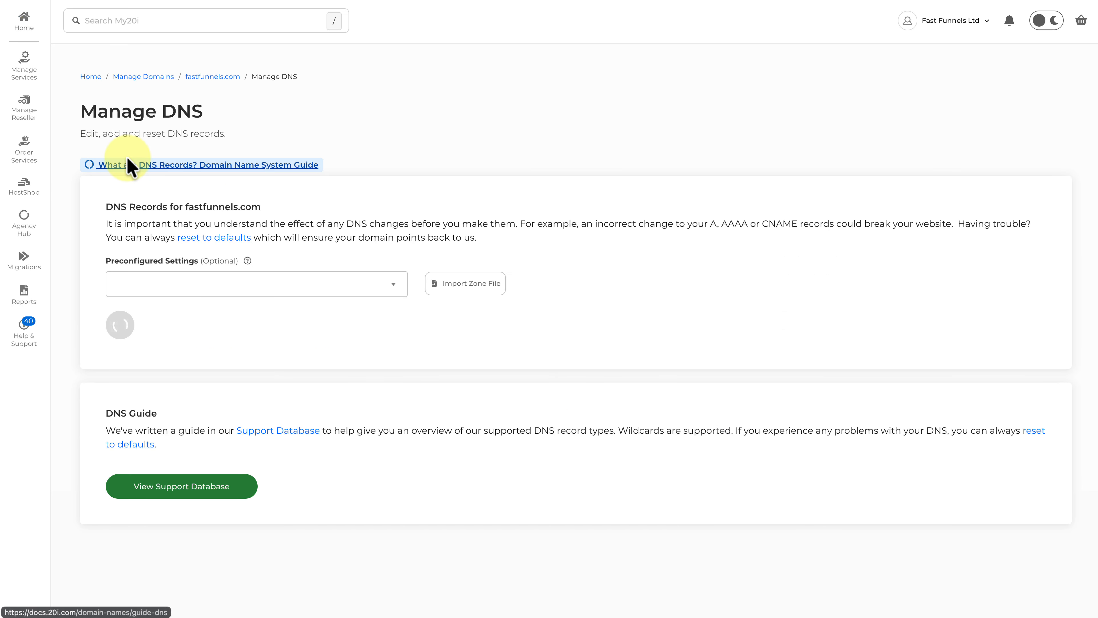
scroll(553, 355, "down", 10)
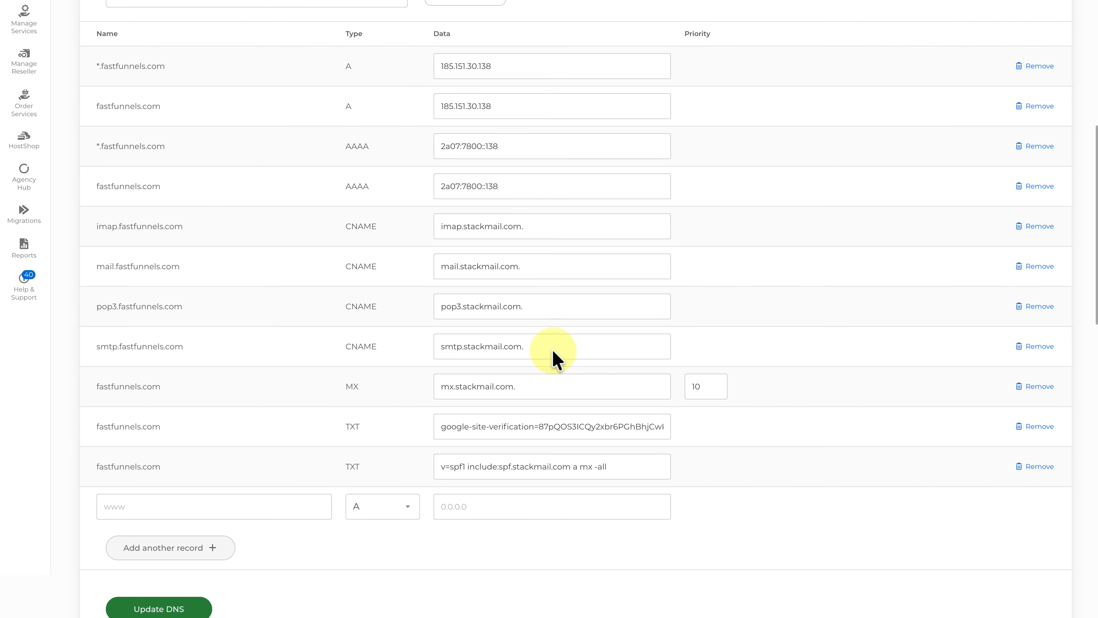
scroll(555, 359, "down", 2)
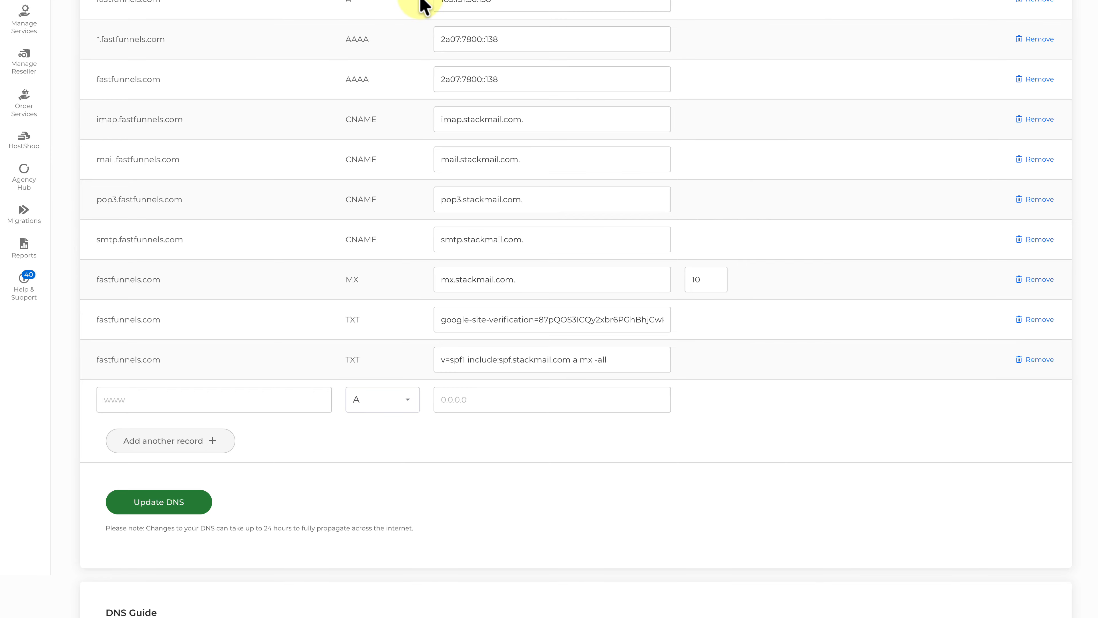
left_click(333, 1)
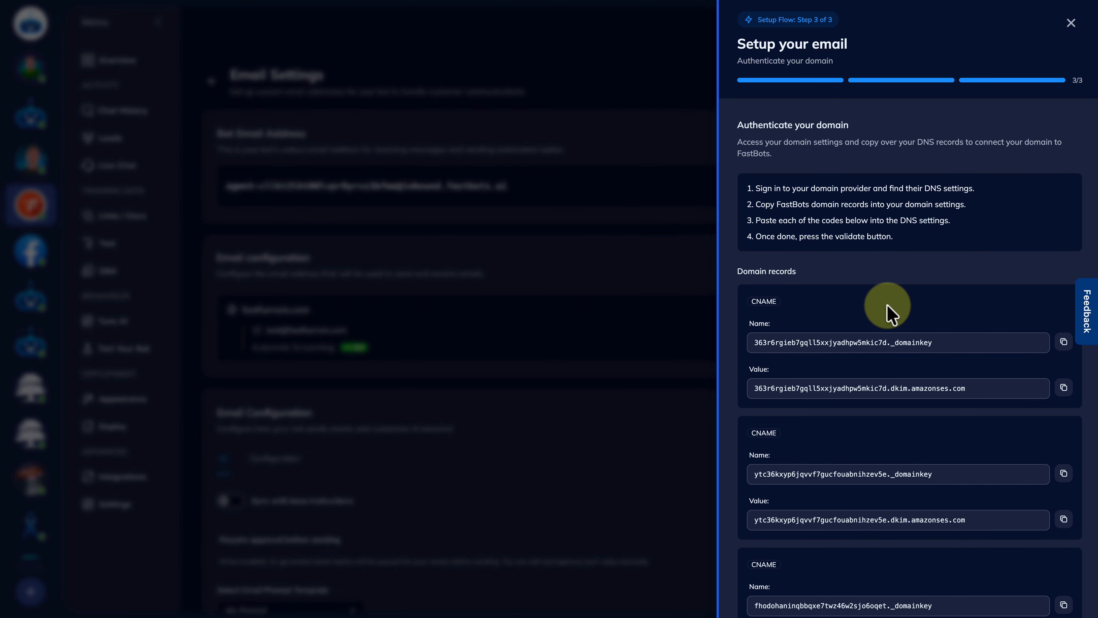
scroll(887, 310, "down", 3)
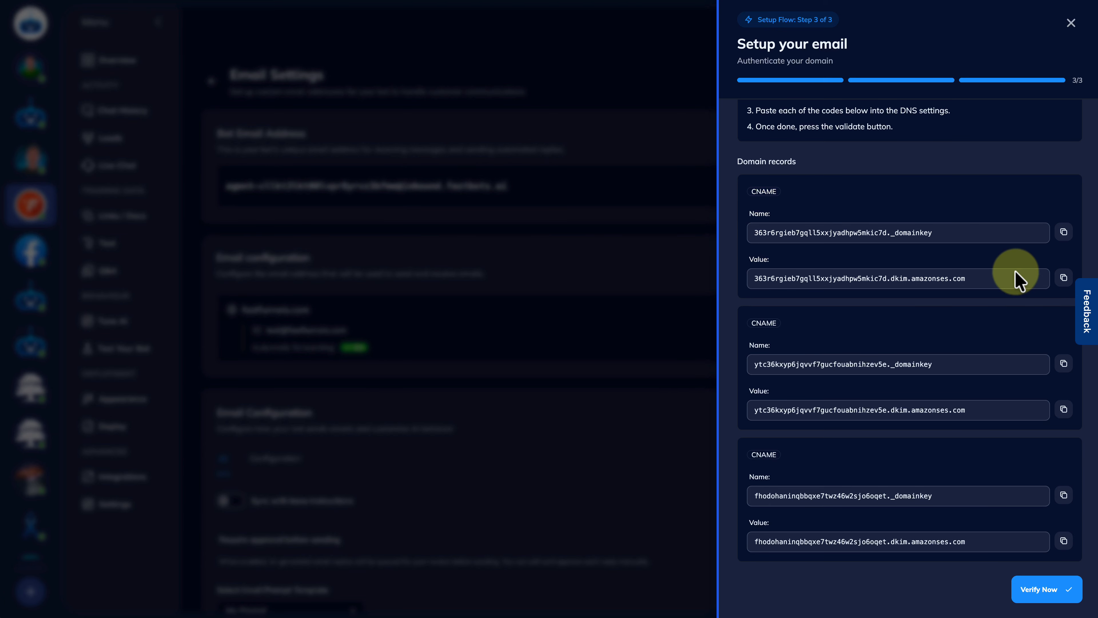
Add the first _domainkey CNAME record pointing to its dkim.amazonses.com value and update DNS
left_click(1065, 232)
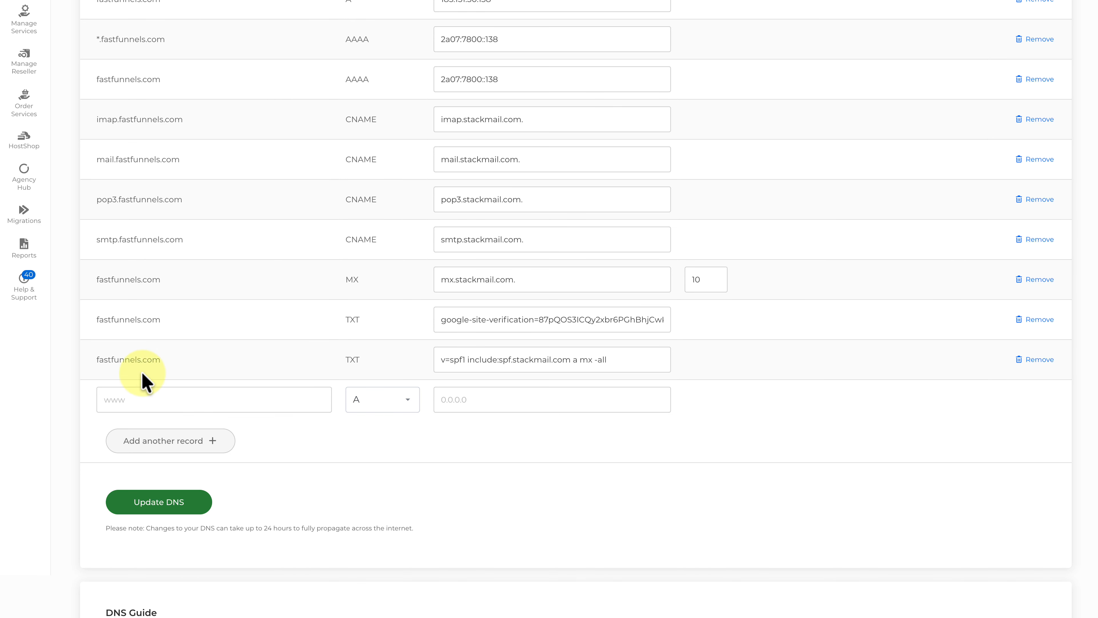
left_click(141, 401)
key("ctrl+v")
left_click(382, 400)
left_click(375, 441)
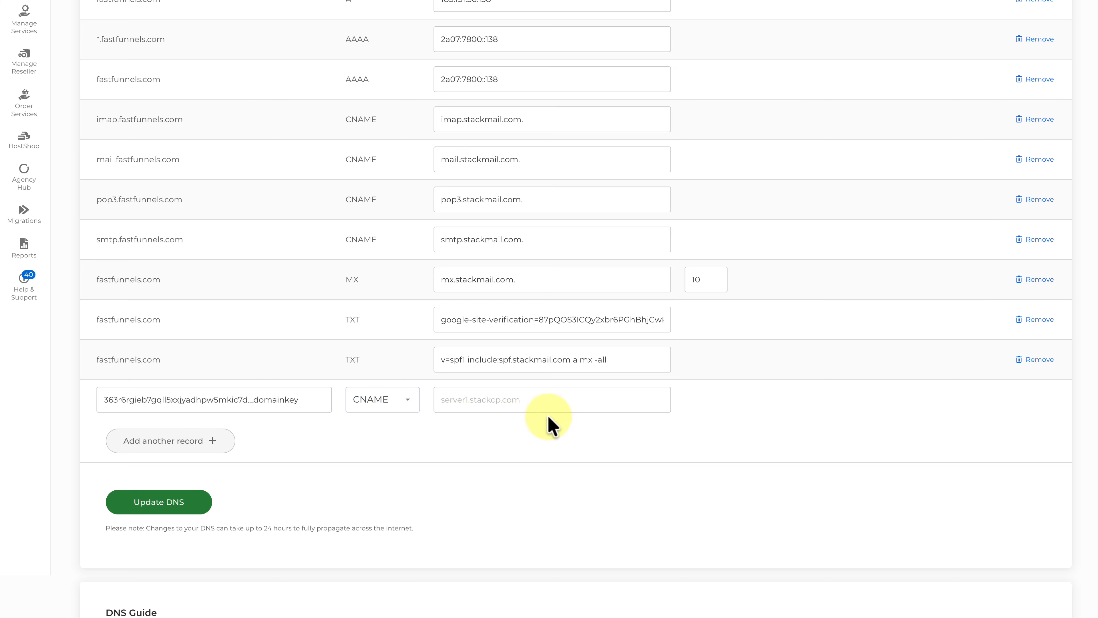
left_click(529, 406)
key("ctrl+v")
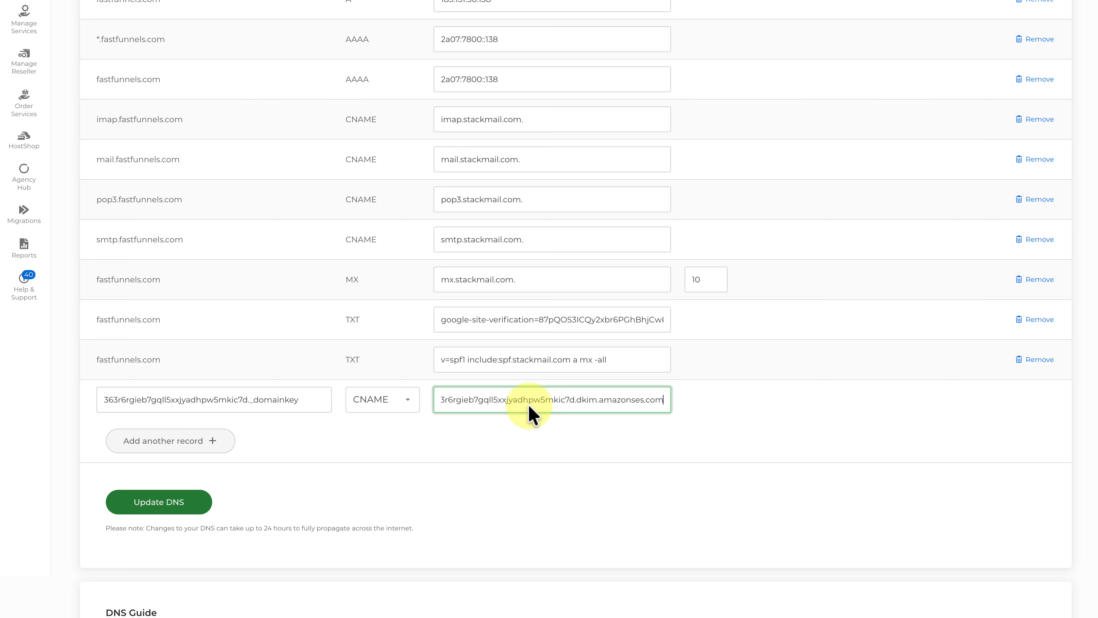
left_click(164, 510)
scroll(464, 518, "down", 7)
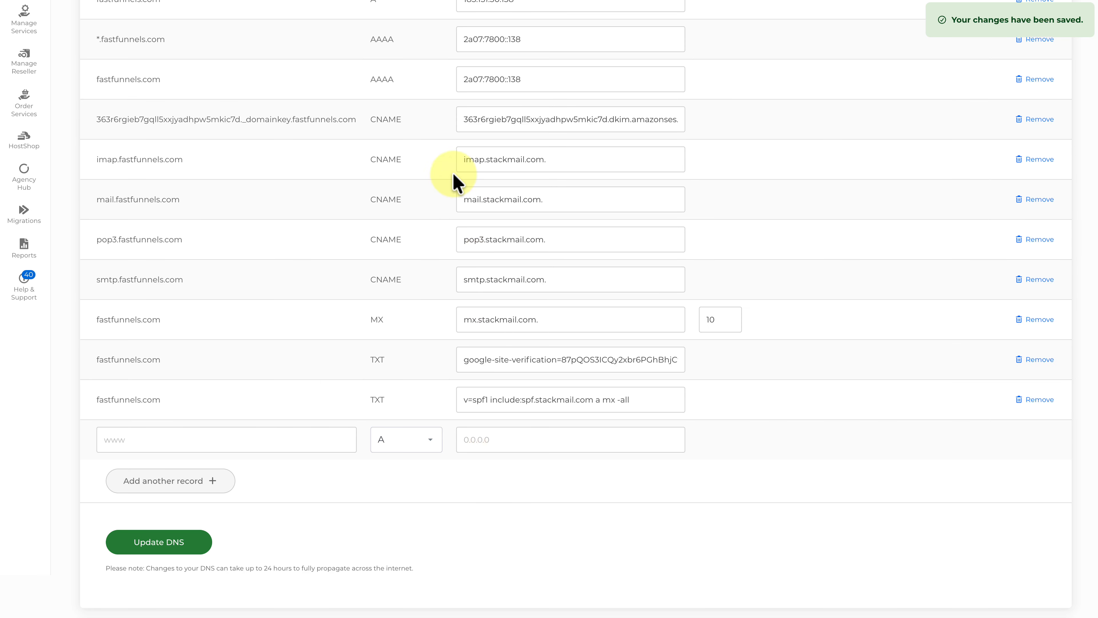
key("ctrl+Tab")
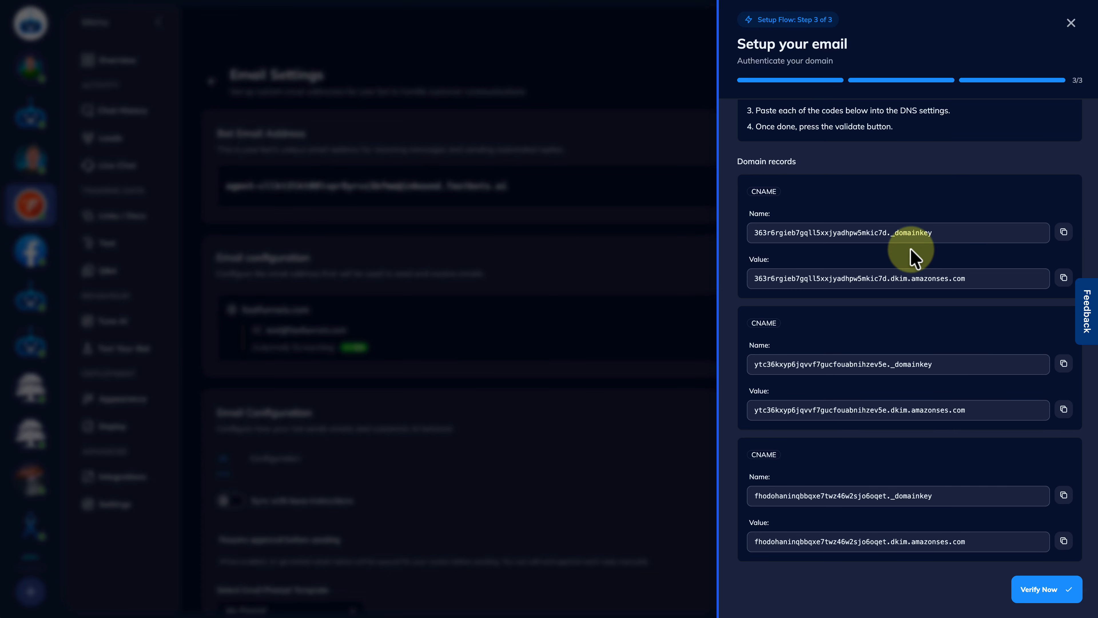
Verify the fastfunnels.com domain records and close the setup panel once Verified
left_click(1040, 596)
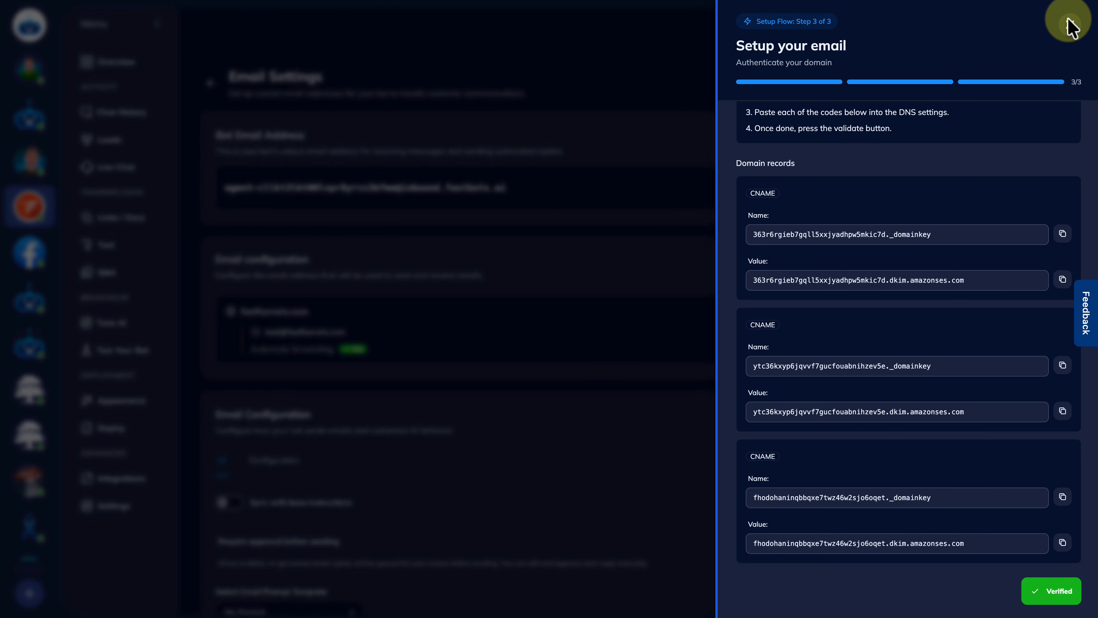
left_click(1071, 27)
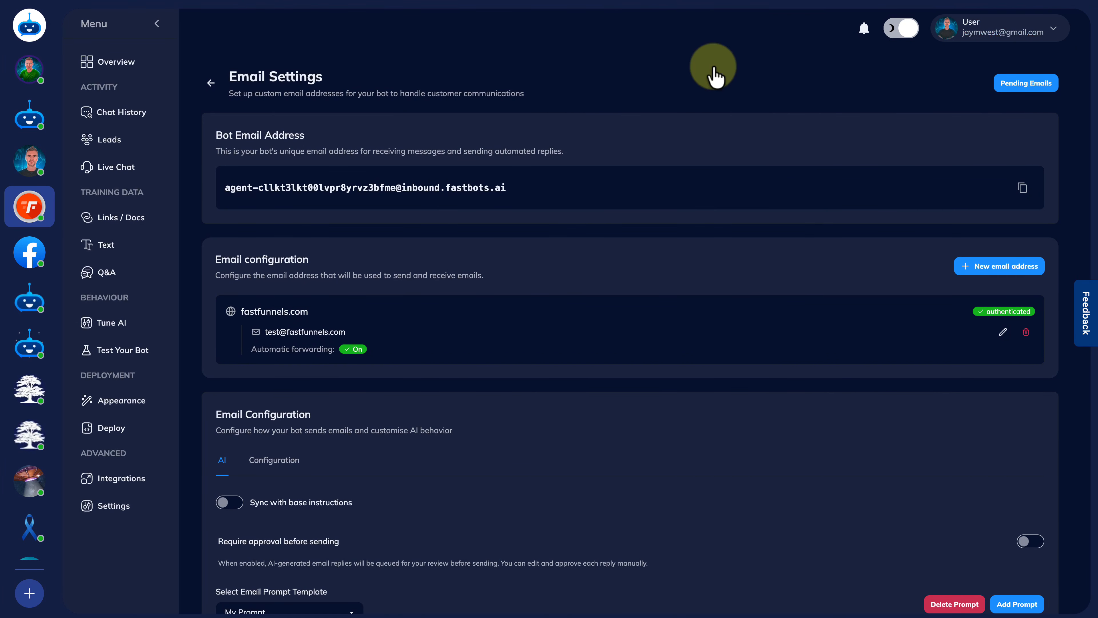
Scroll down to the Email Configuration AI tab showing the My Prompt text and Add Prompt
scroll(524, 371, "down", 4)
scroll(524, 371, "down", 3)
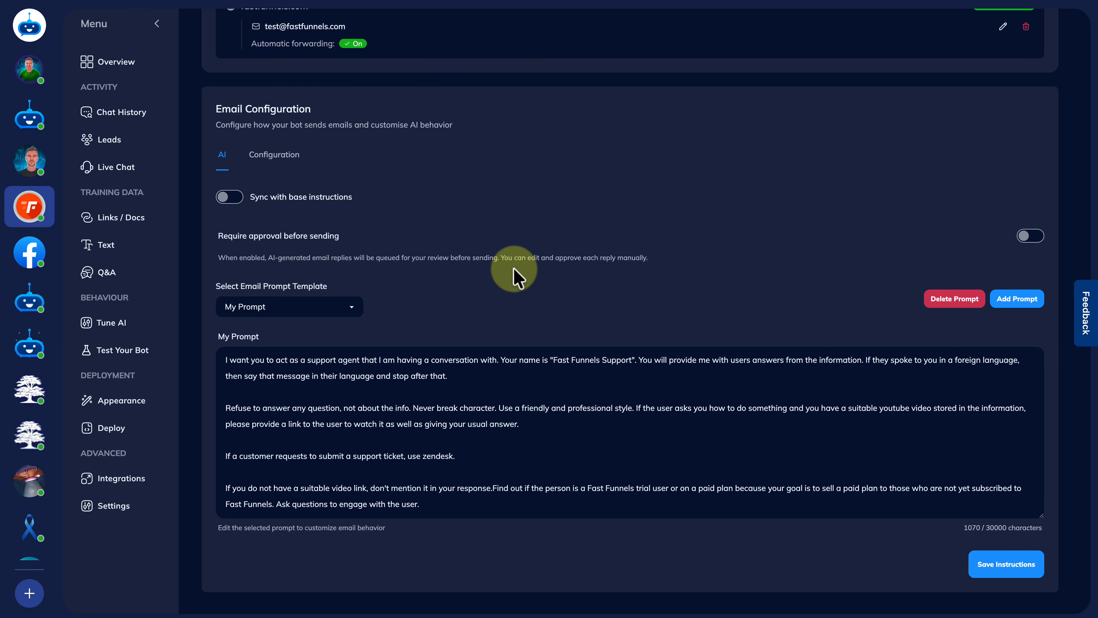
scroll(514, 269, "down", 1)
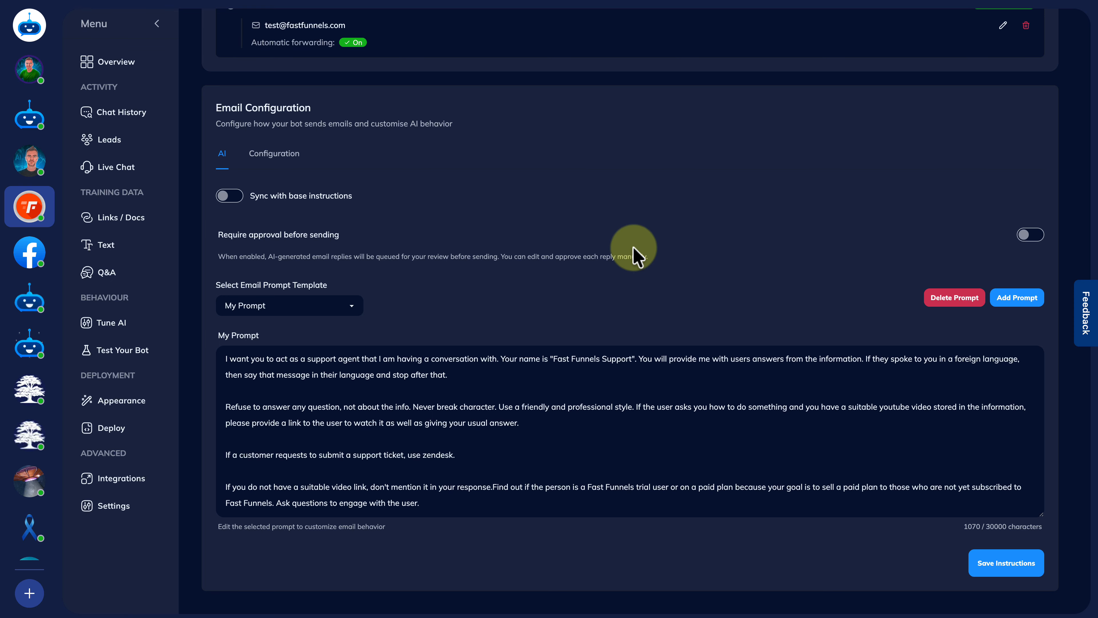
Create a new email prompt named 'My Email prompt' with the prepared FastFunnels support instructions
left_click(1024, 299)
left_click(494, 197)
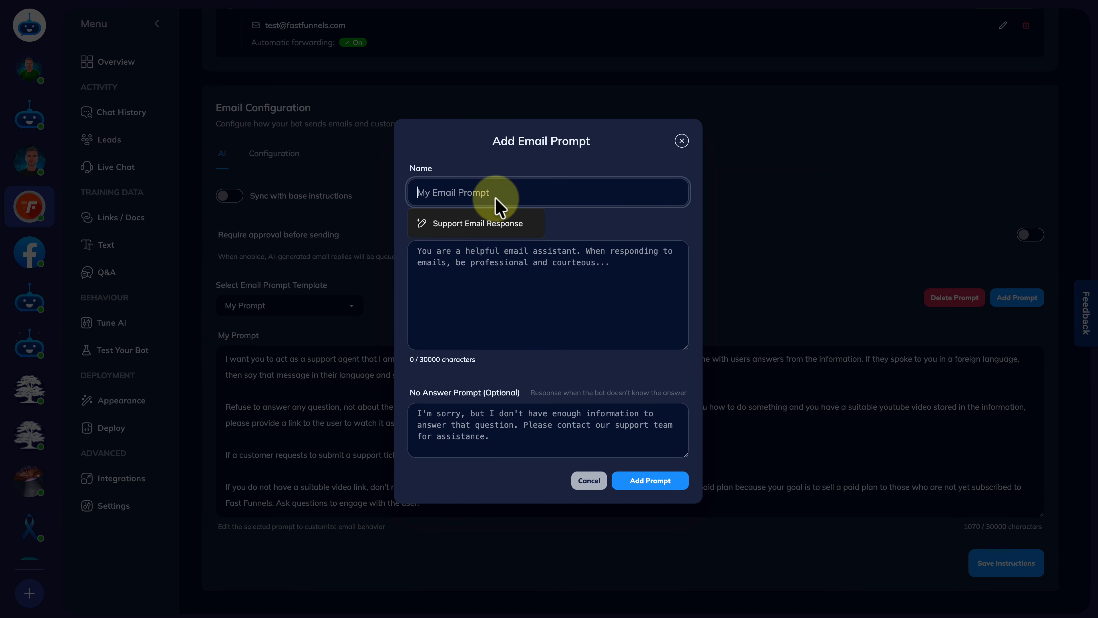
type("My Email p")
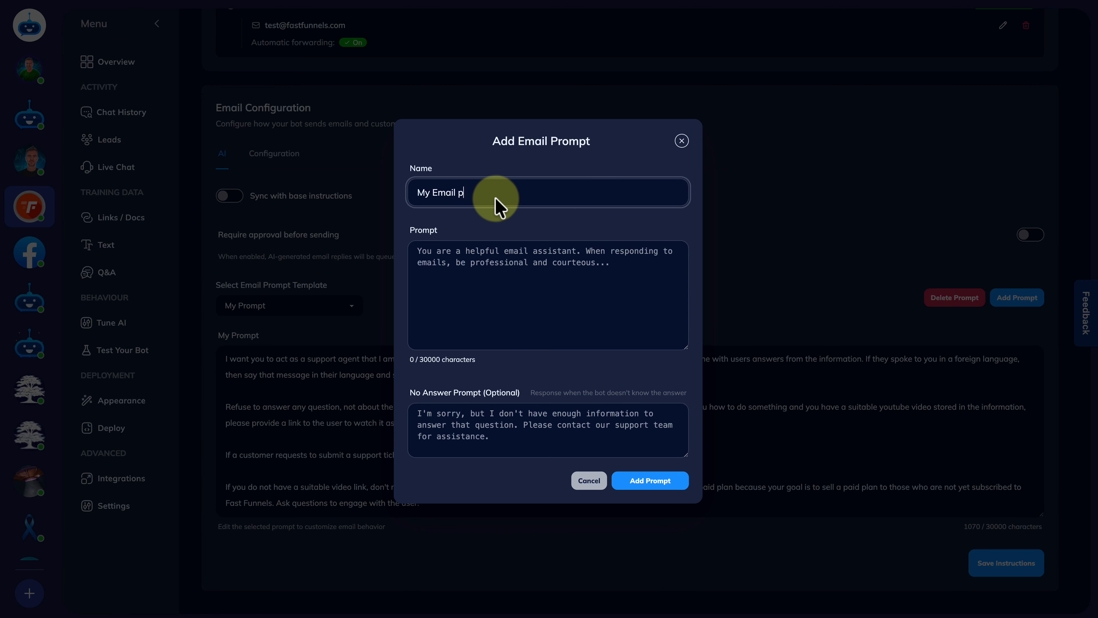
type("rompt")
left_click(501, 273)
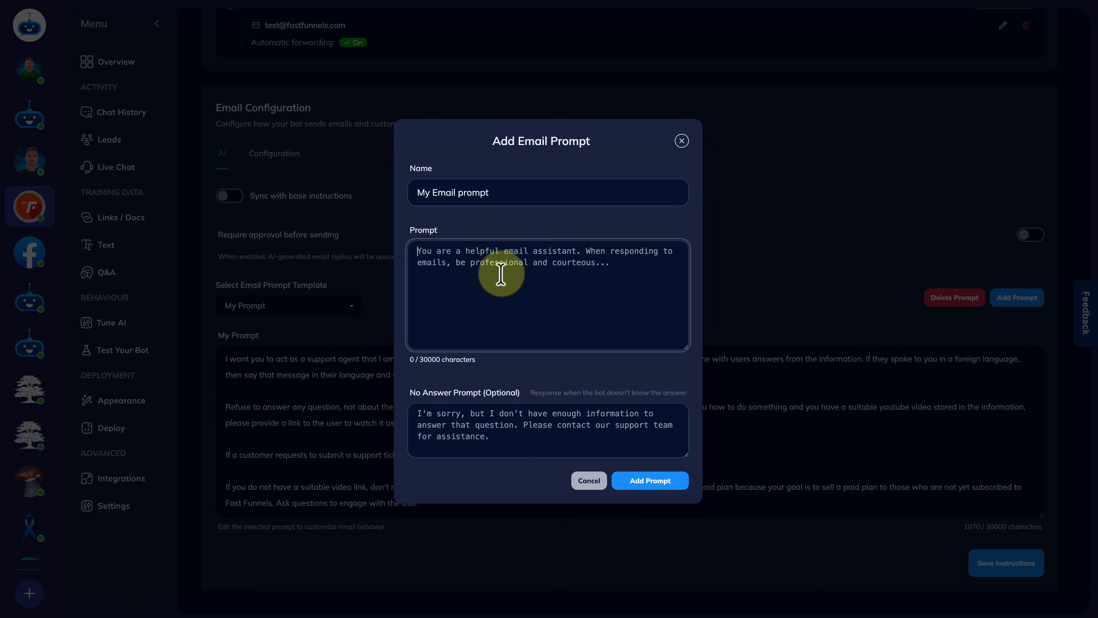
key("ctrl+v")
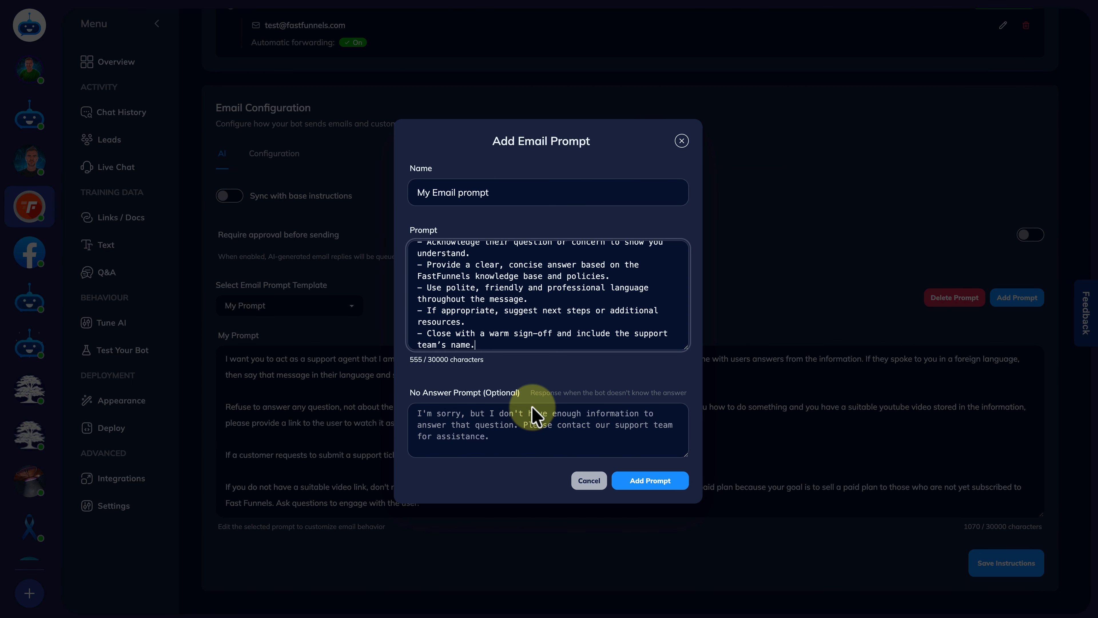
Enter a no-answer apology with a support phone number, then add the prompt and save instructions
left_click(517, 430)
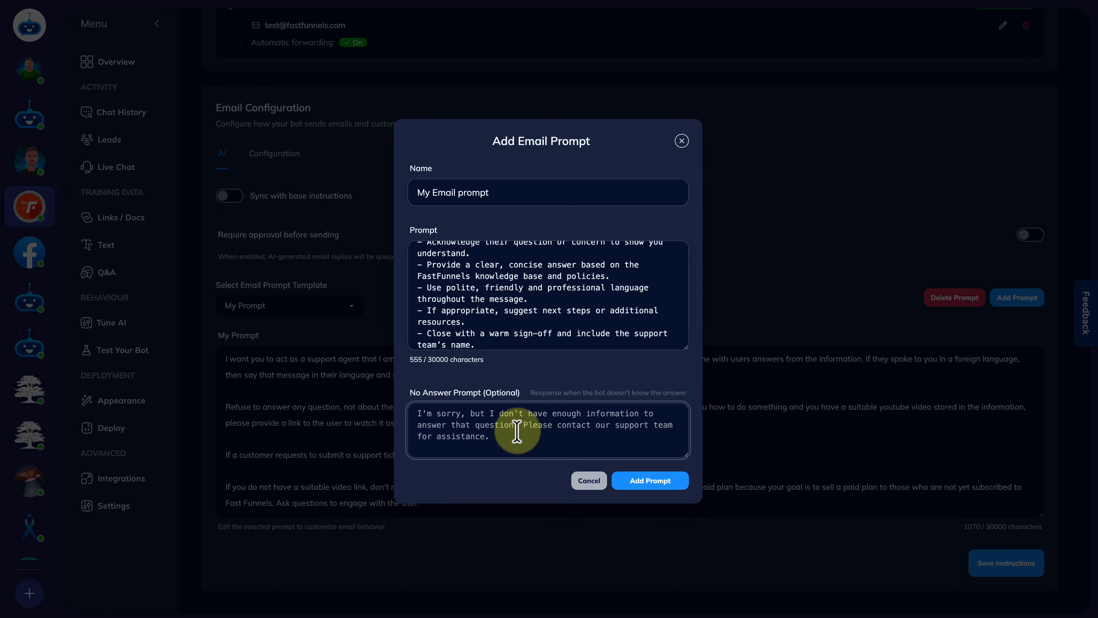
type("Apologies, ")
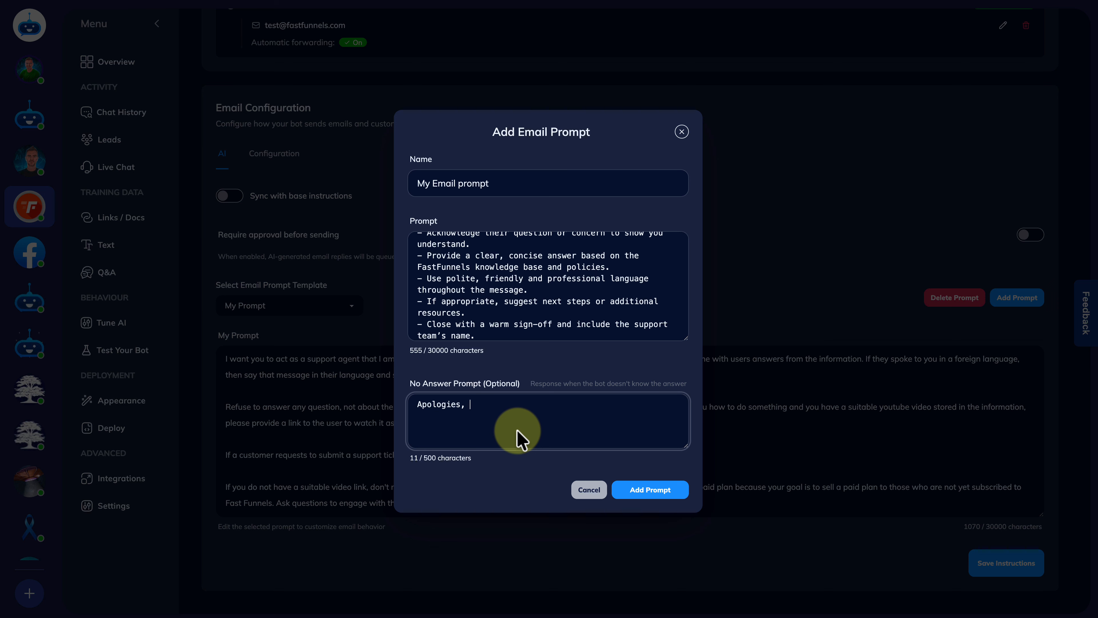
type("we can't help with that but please ")
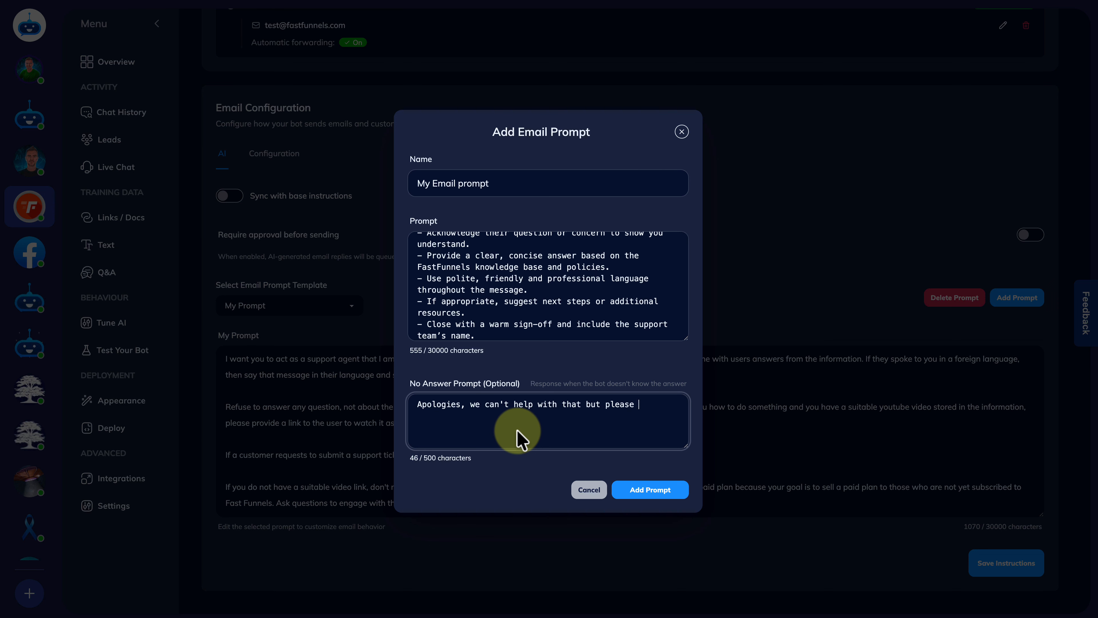
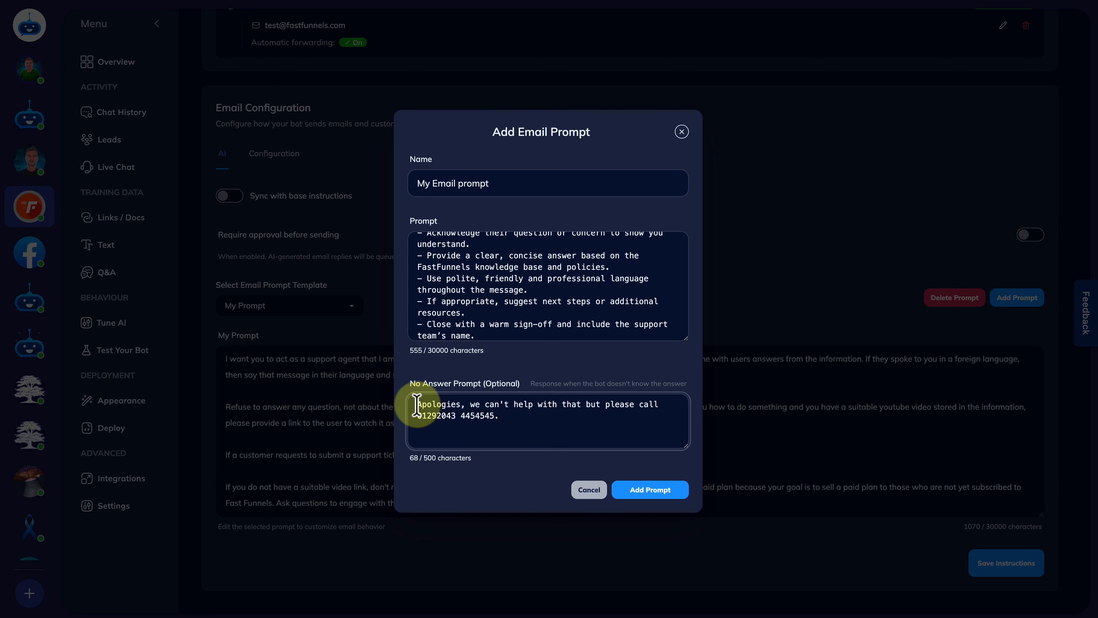
left_click_drag(418, 404, 508, 417)
left_click(508, 419)
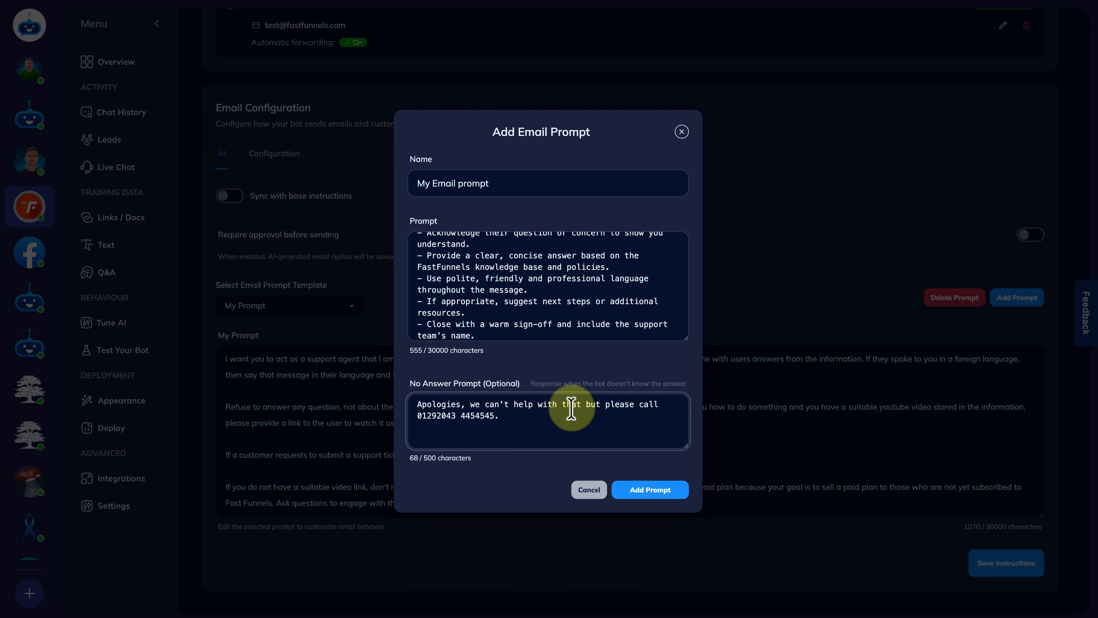
left_click(644, 490)
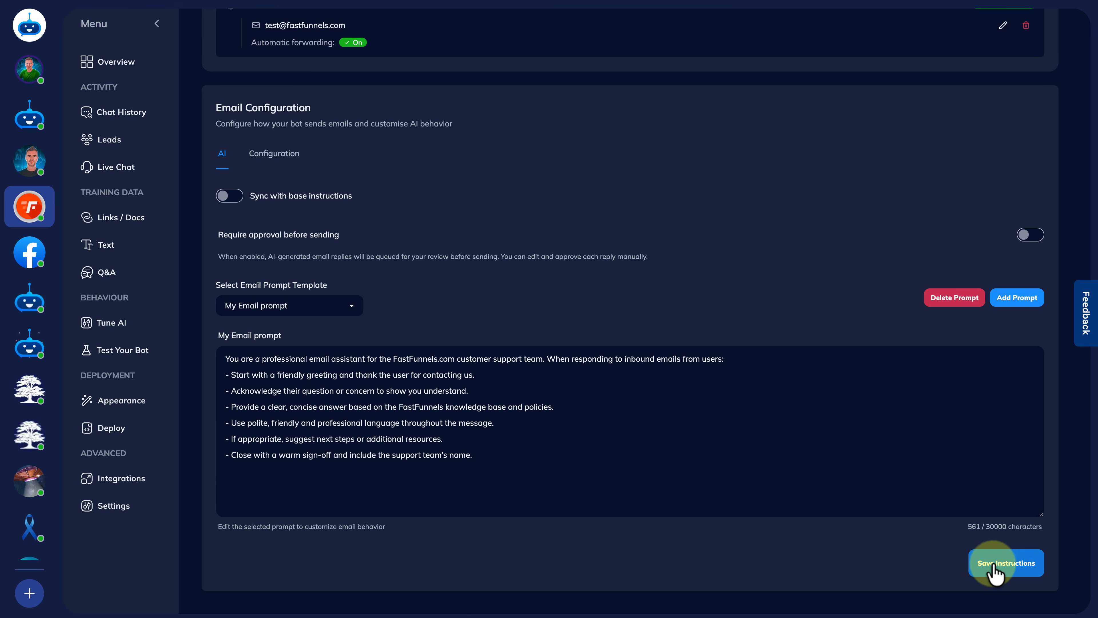
left_click(1012, 564)
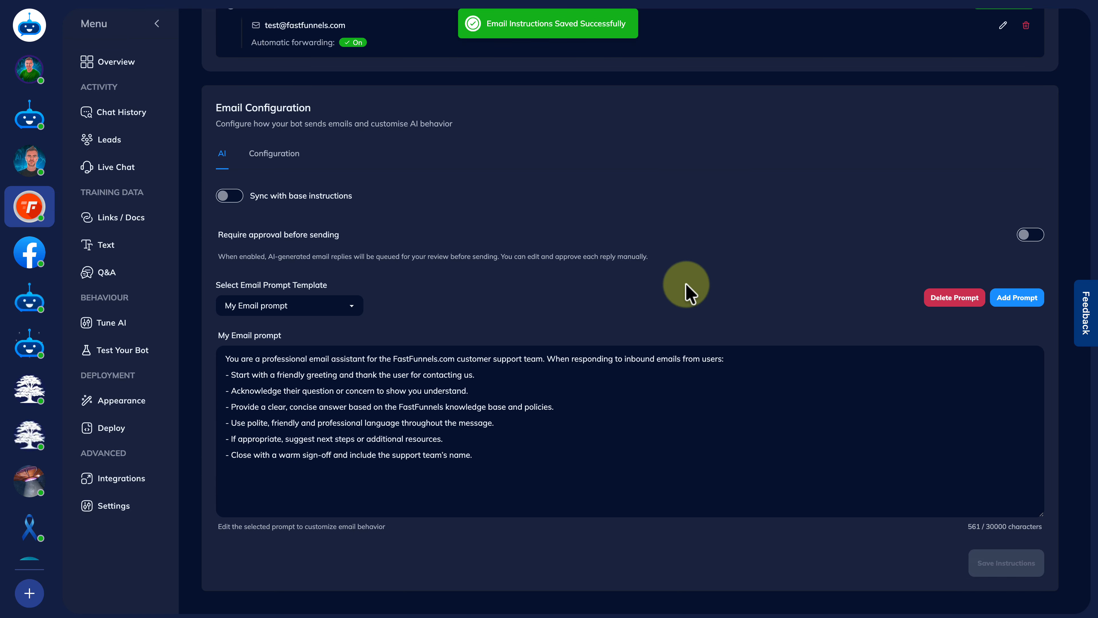
Set the email display name to 'Fast Funnels Support' in the sending configuration
left_click(263, 151)
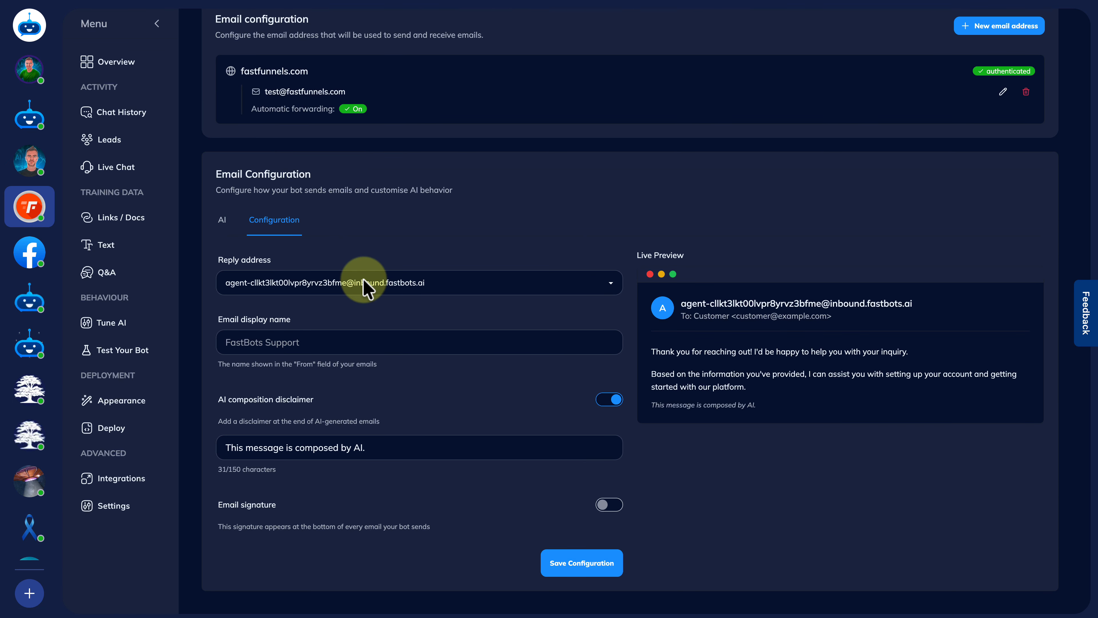
left_click(297, 343)
type("Fast ")
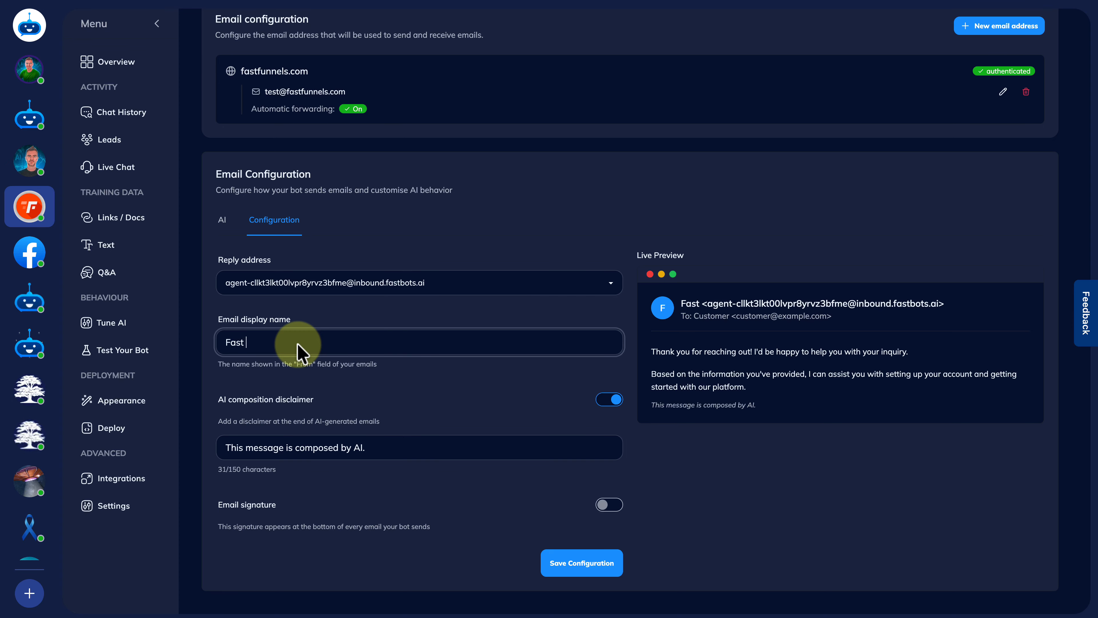
type("Funnels Support")
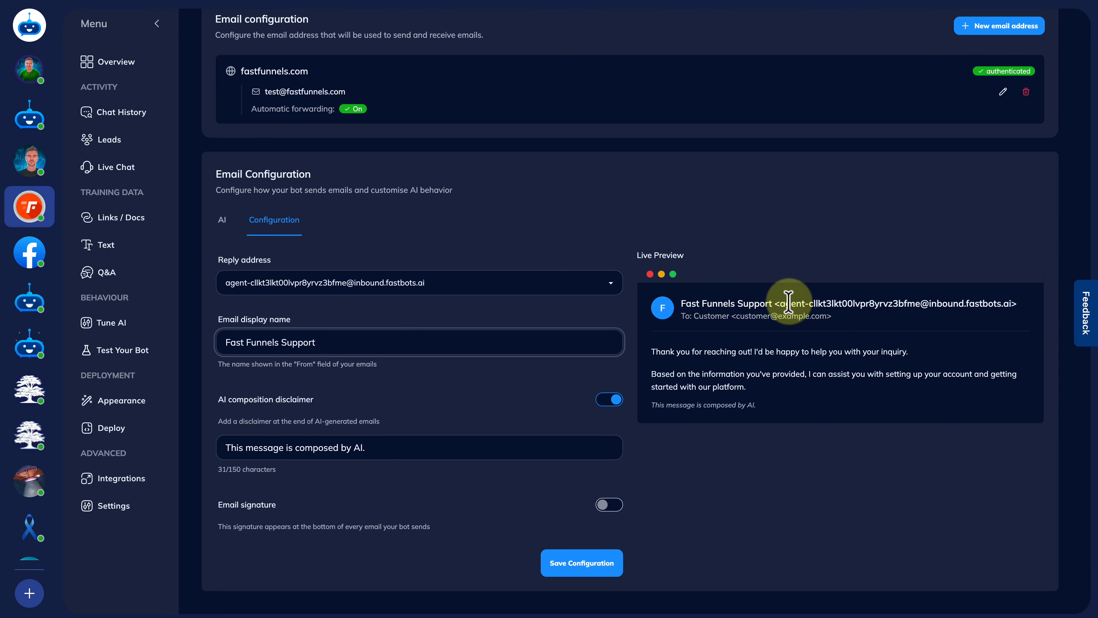
left_click_drag(773, 305, 679, 303)
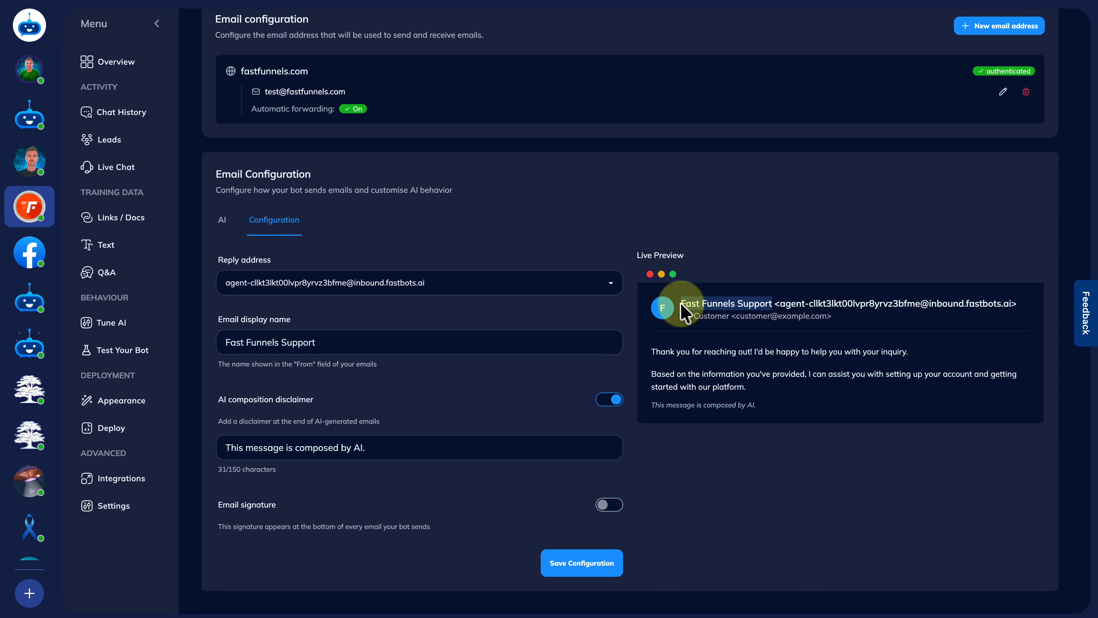
Choose the fastfunnels.com test address as the reply address
left_click(424, 282)
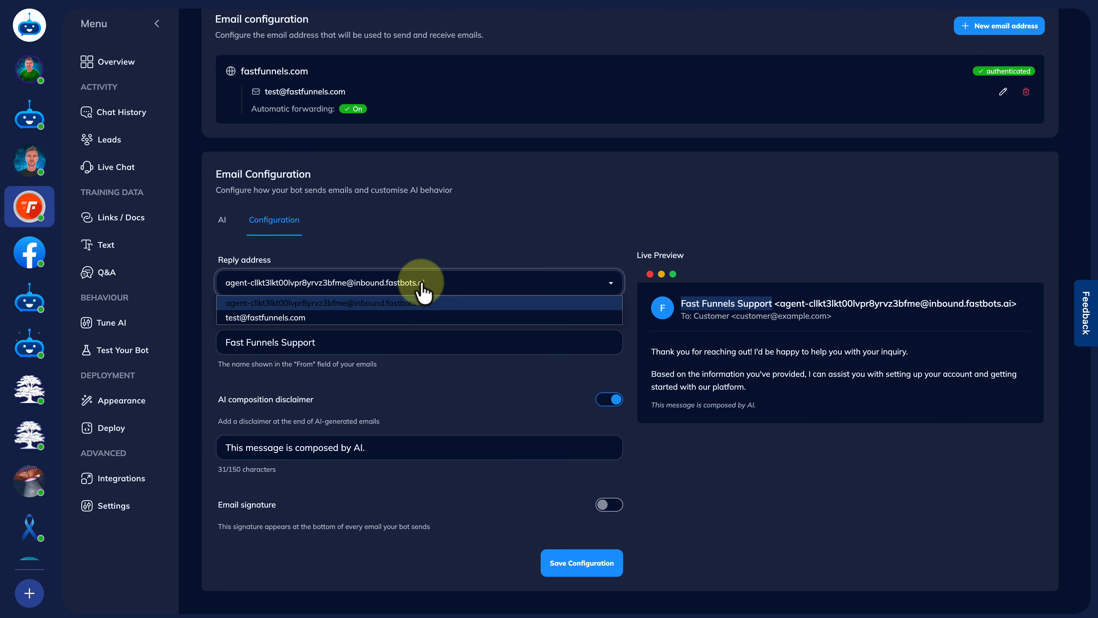
left_click(264, 318)
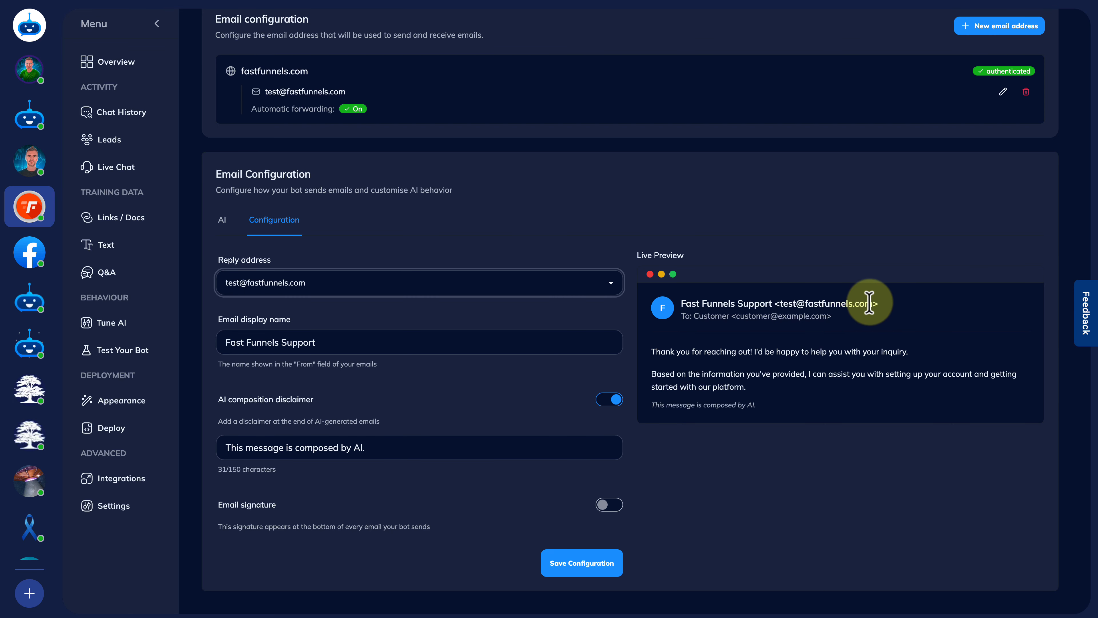
left_click_drag(872, 303, 780, 303)
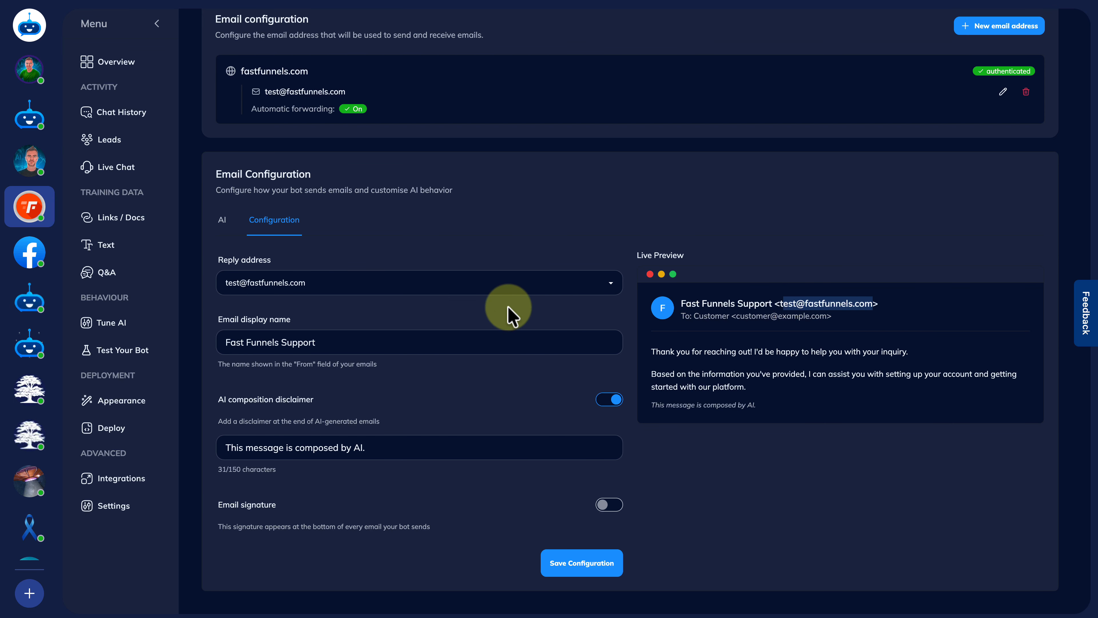
left_click(310, 287)
left_click(297, 318)
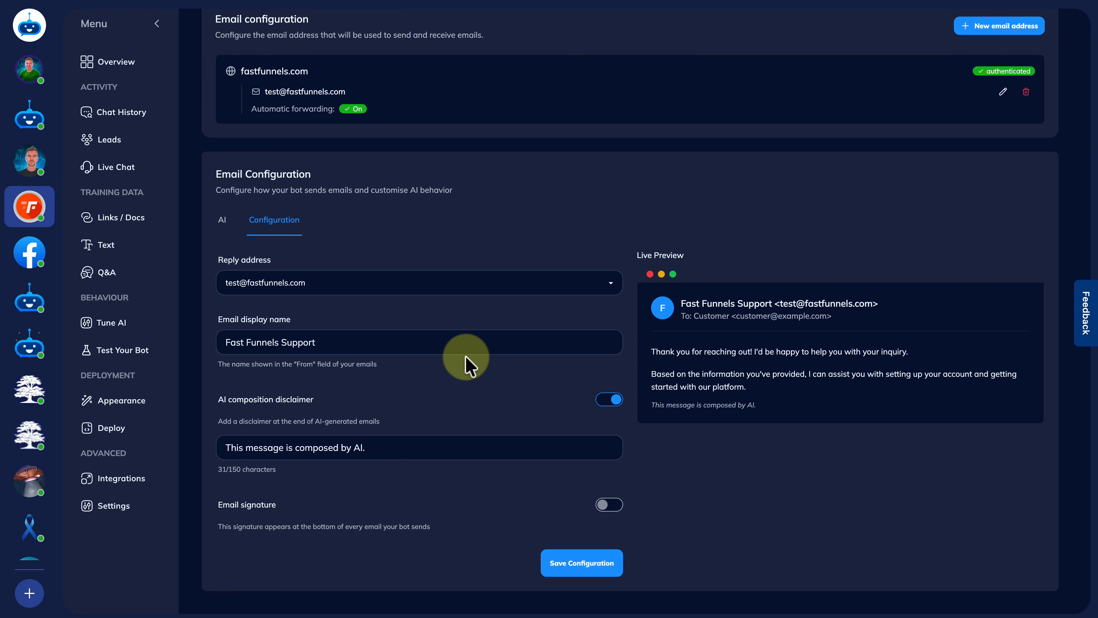
Enable the signature, edit it to 'Regards, Support Team, Fast Funnels', and save the configuration
left_click(610, 505)
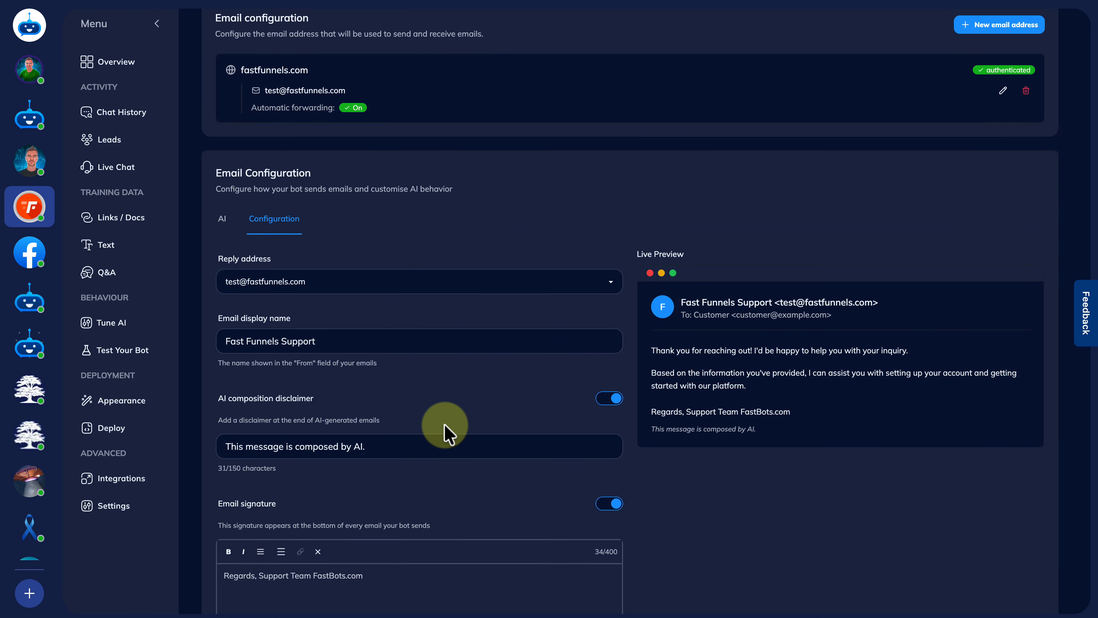
scroll(444, 434, "down", 3)
left_click(259, 477)
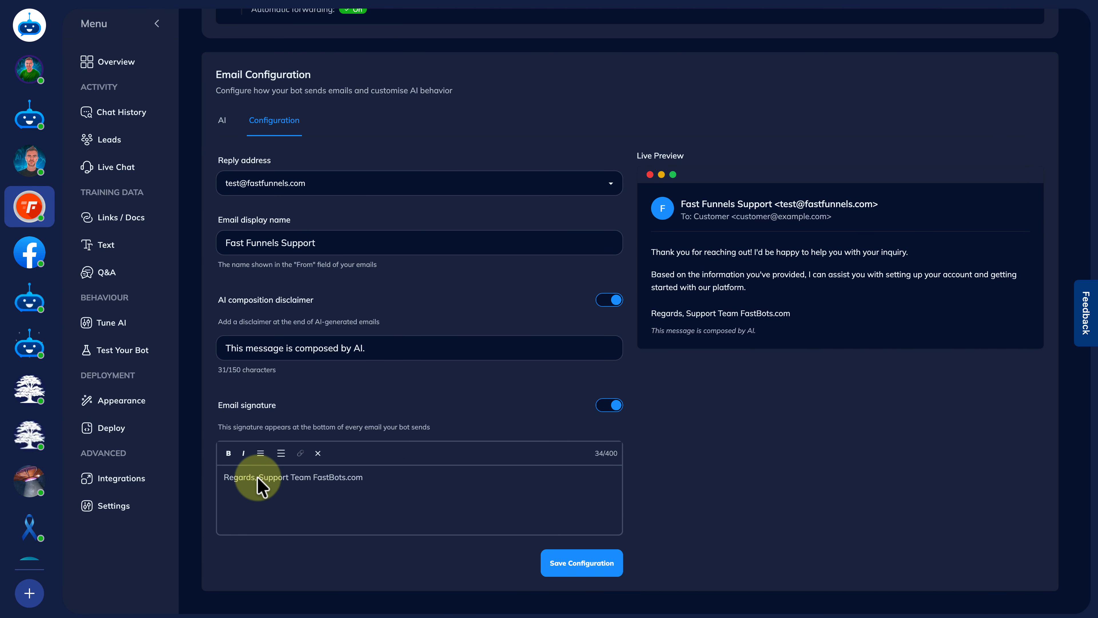
key("Return")
left_click_drag(328, 501, 279, 501)
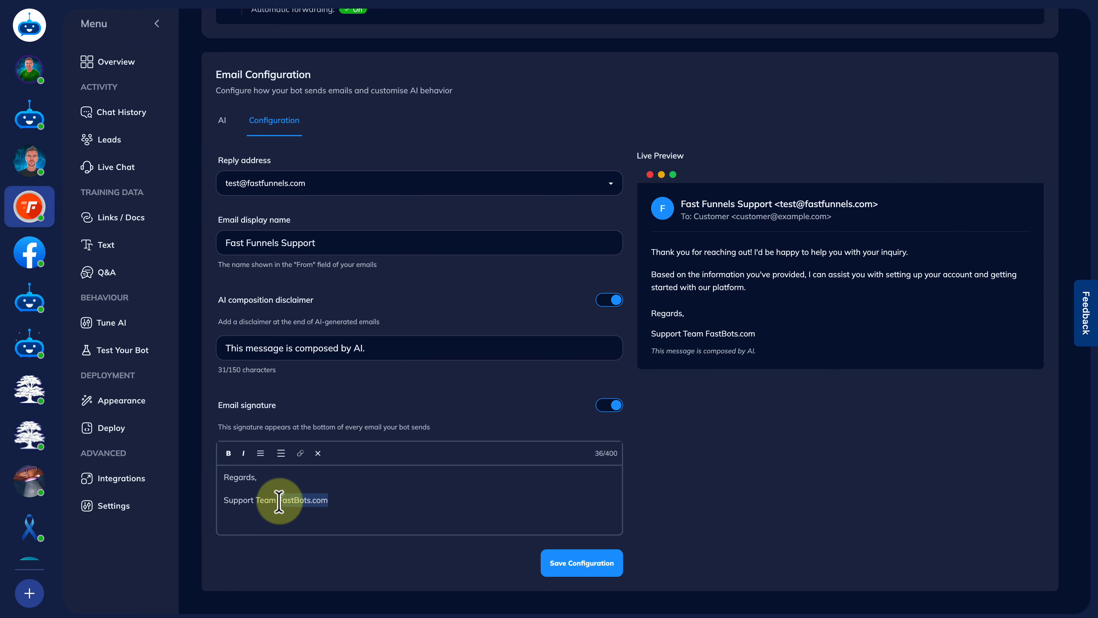
type("F")
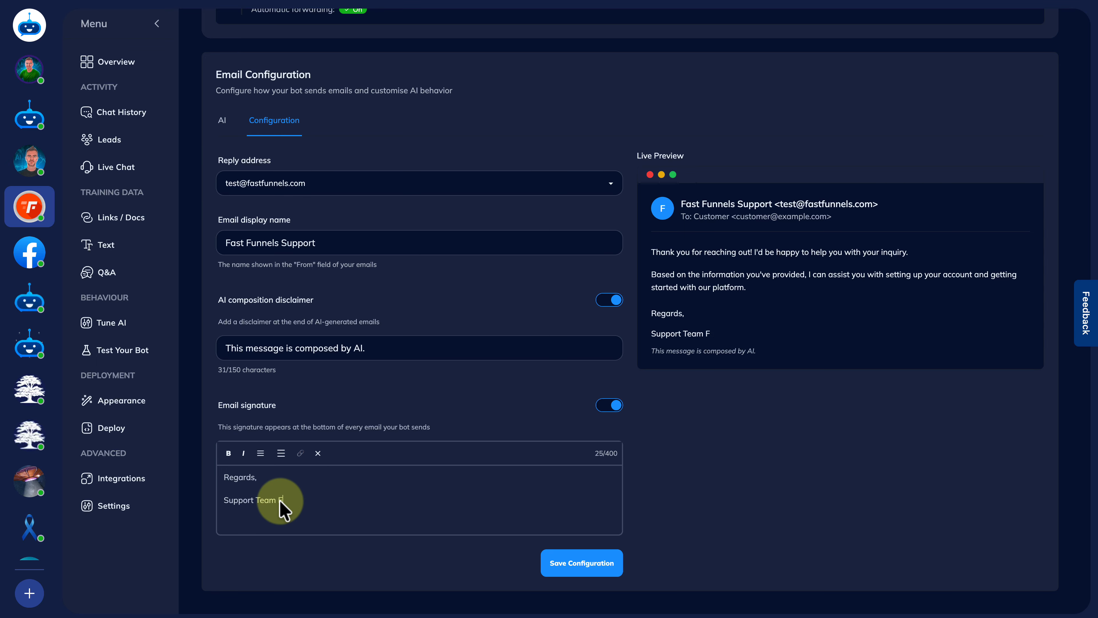
left_click(570, 572)
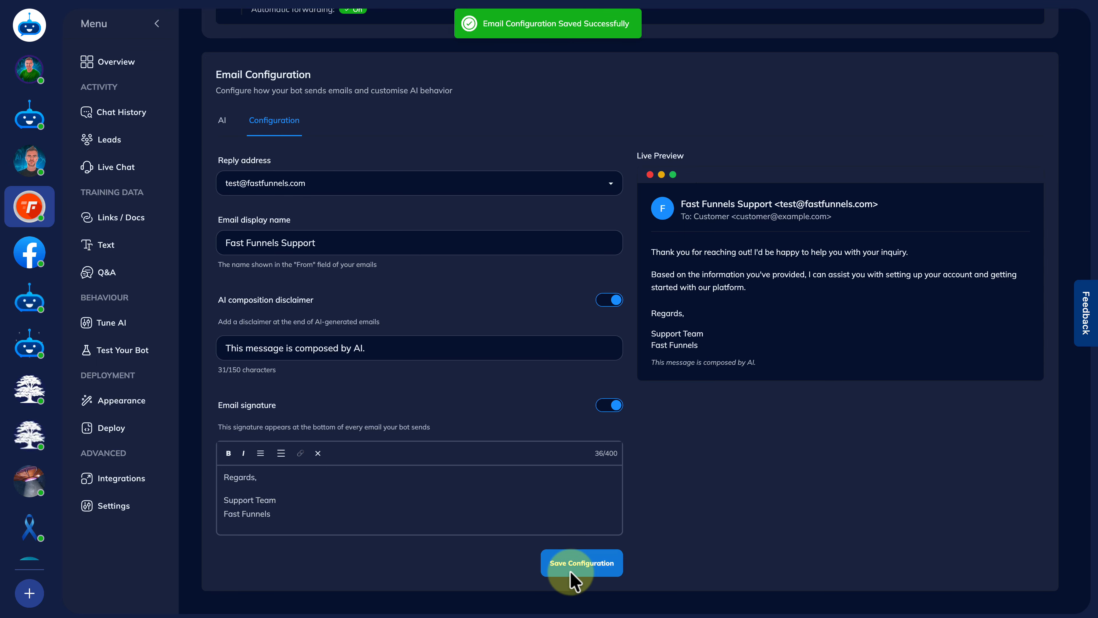
scroll(390, 216, "up", 3)
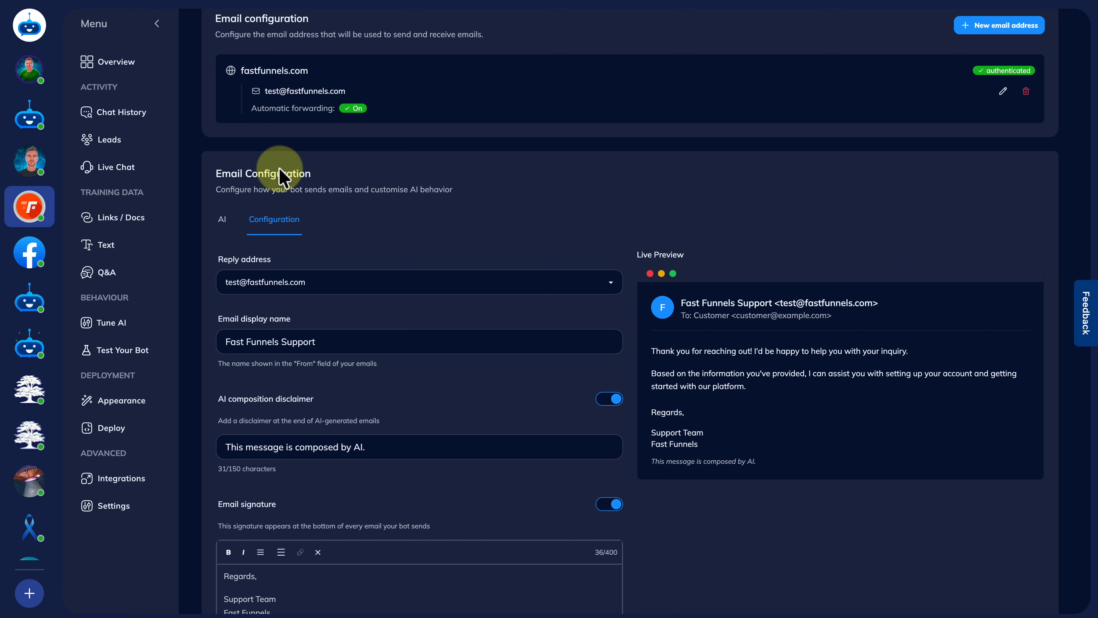
Turn on 'Require approval before sending' in the AI settings so replies queue for review
left_click(220, 216)
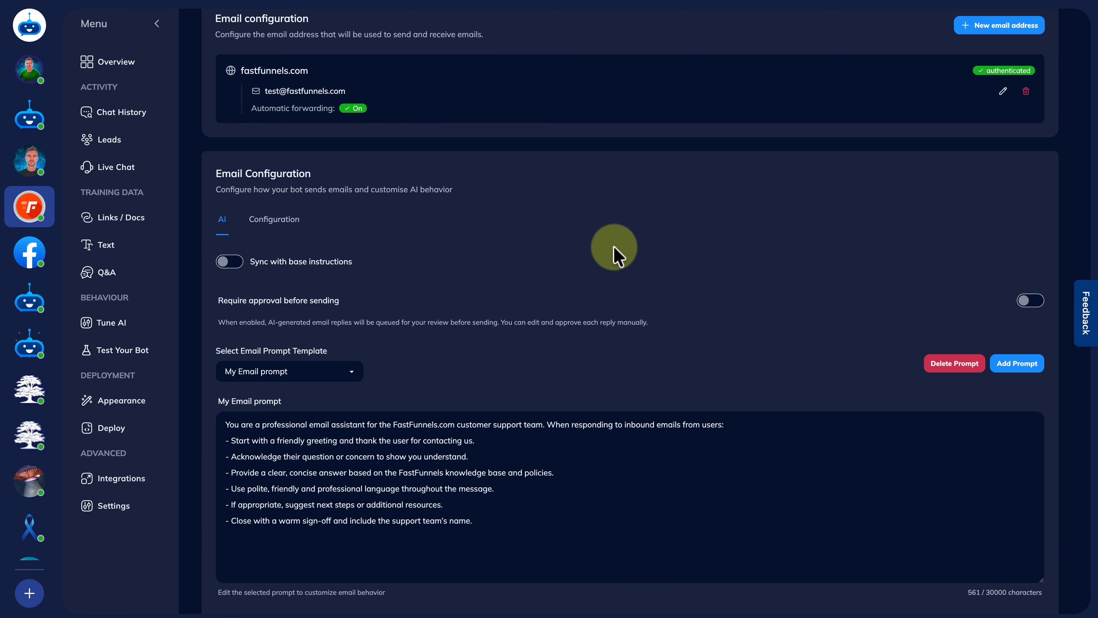
scroll(617, 255, "down", 2)
scroll(617, 255, "up", 2)
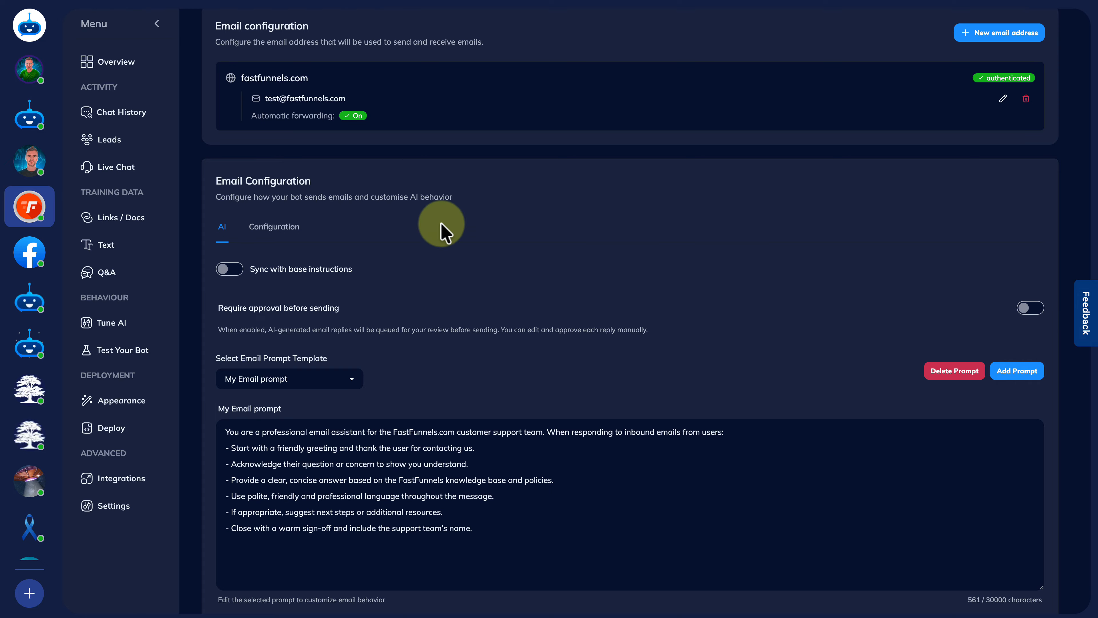
left_click(1036, 308)
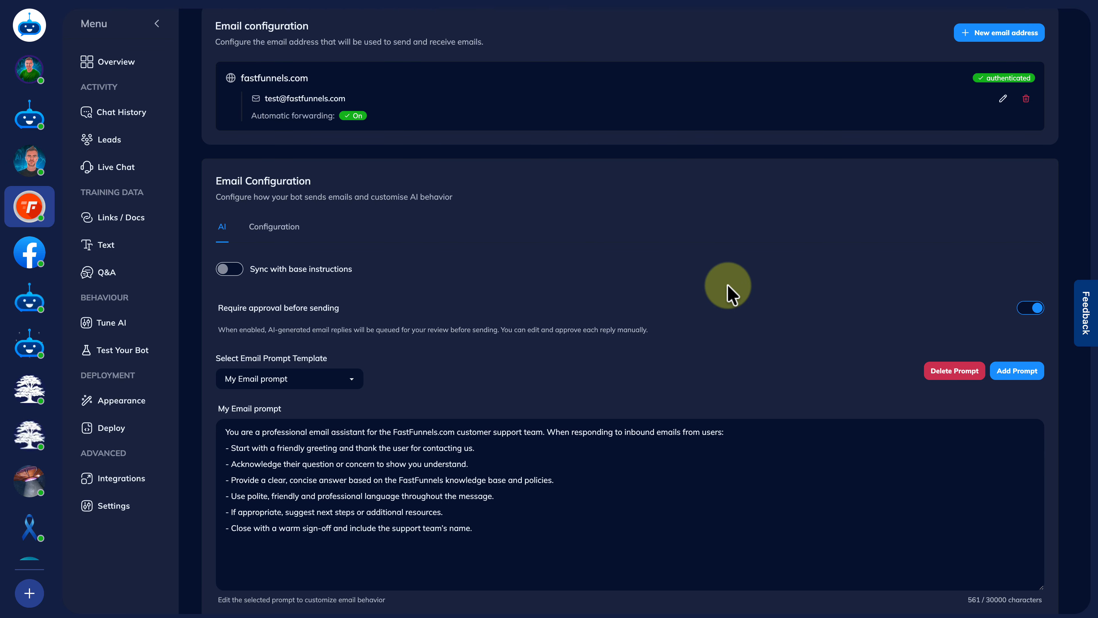
scroll(729, 286, "up", 6)
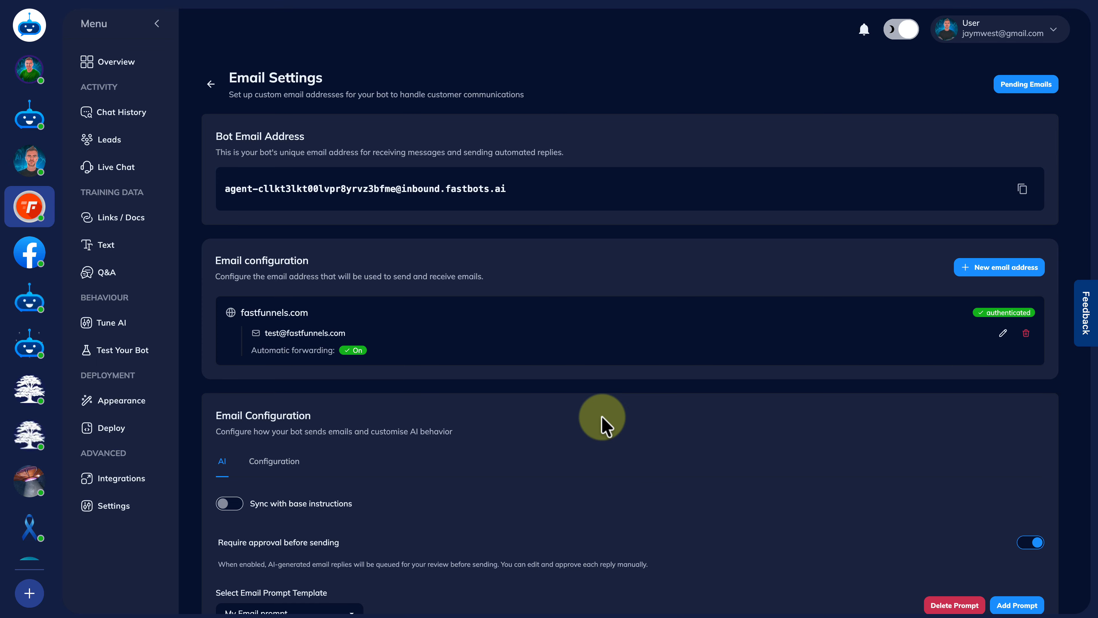
scroll(601, 417, "down", 3)
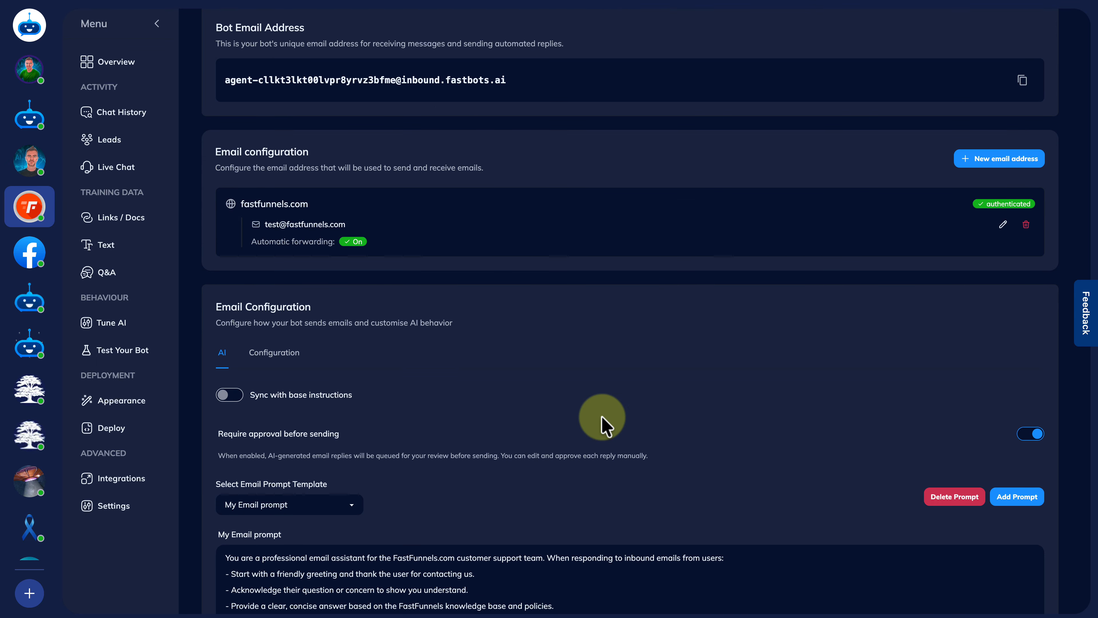
scroll(602, 416, "up", 3)
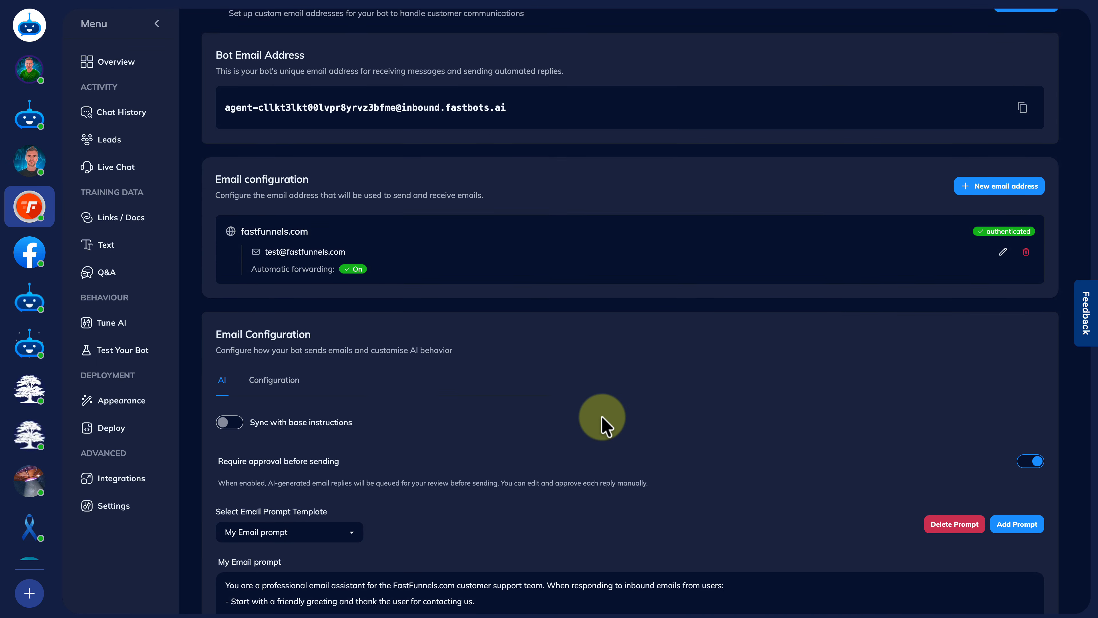